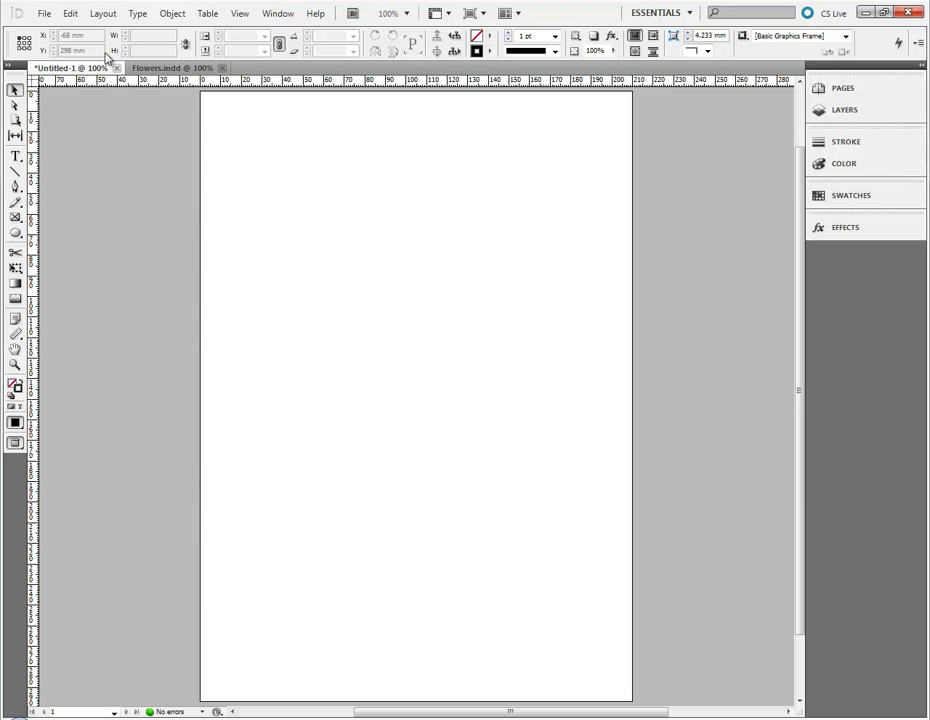
# Assign Coated FOGRA39 (ISO 12647-2:2004) as the untitled document's CMYK profile via Edit > Assign Profiles.
pyautogui.click(74, 14)
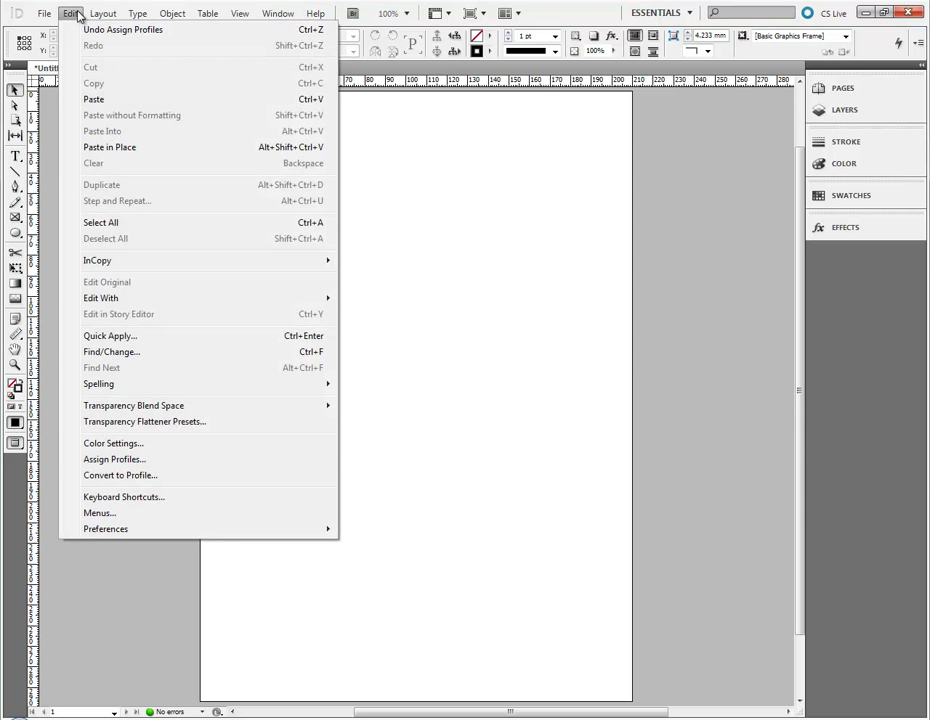
pyautogui.click(120, 459)
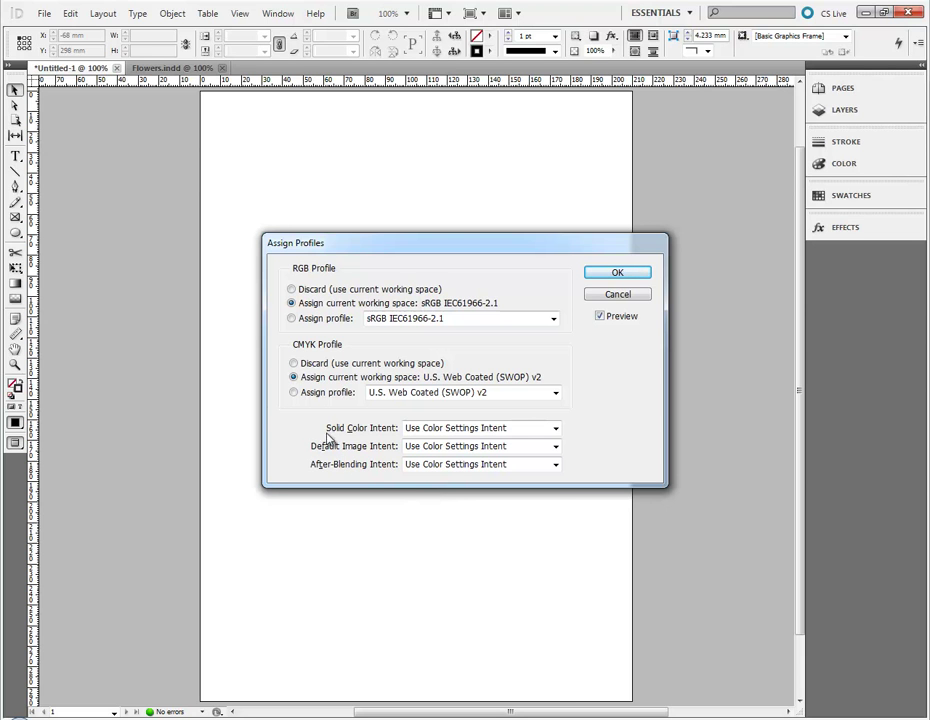
pyautogui.click(313, 394)
pyautogui.click(422, 397)
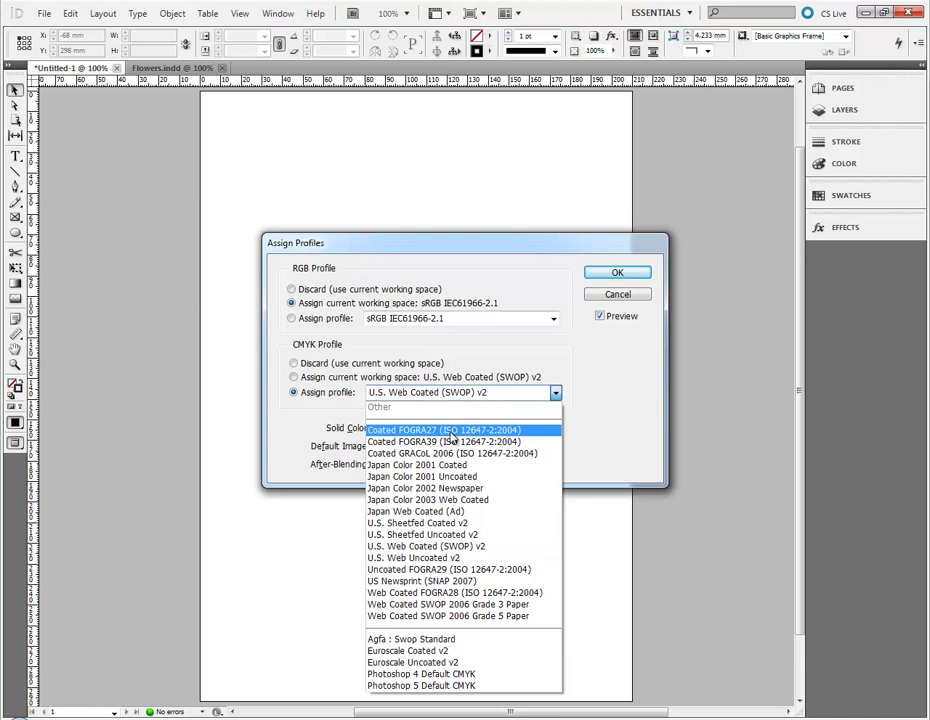
pyautogui.click(436, 441)
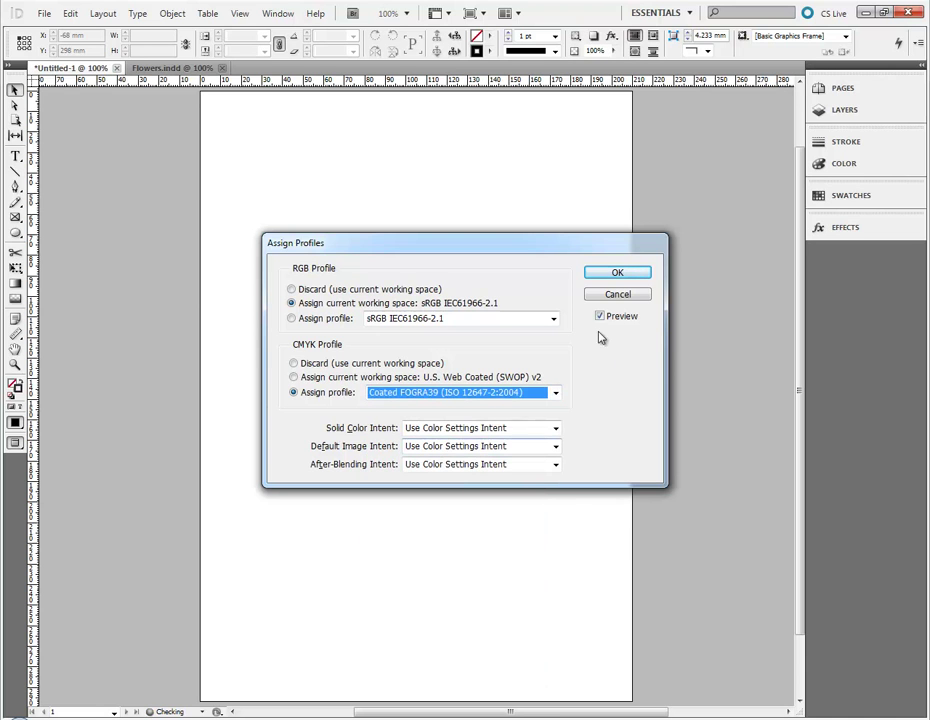
pyautogui.click(617, 272)
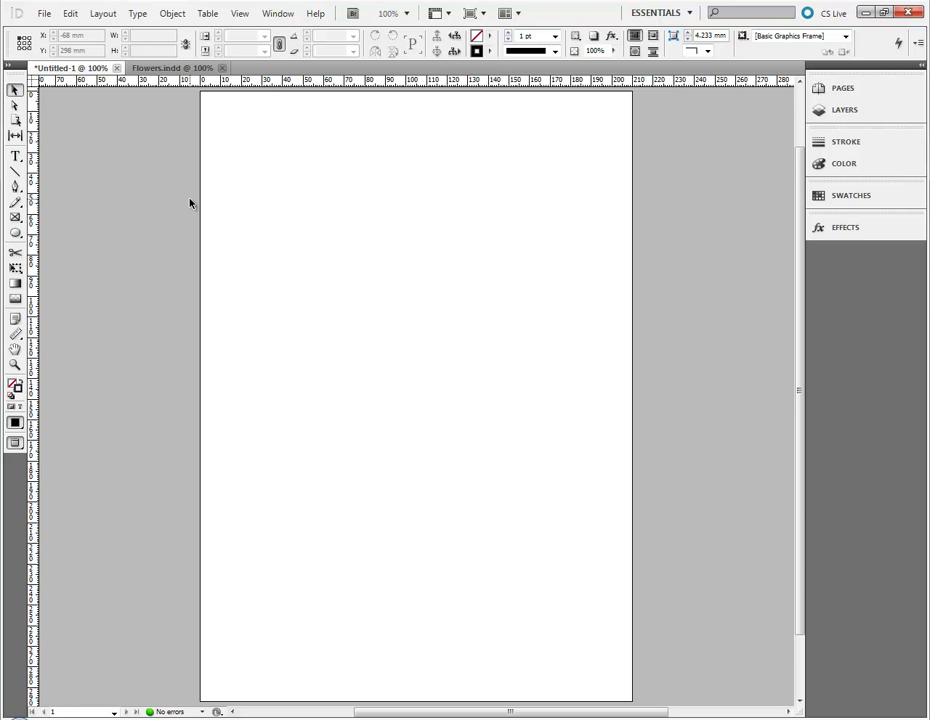
# Switch to Flowers.indd and check the teal border frame's colour in the Swatches panel.
pyautogui.click(160, 68)
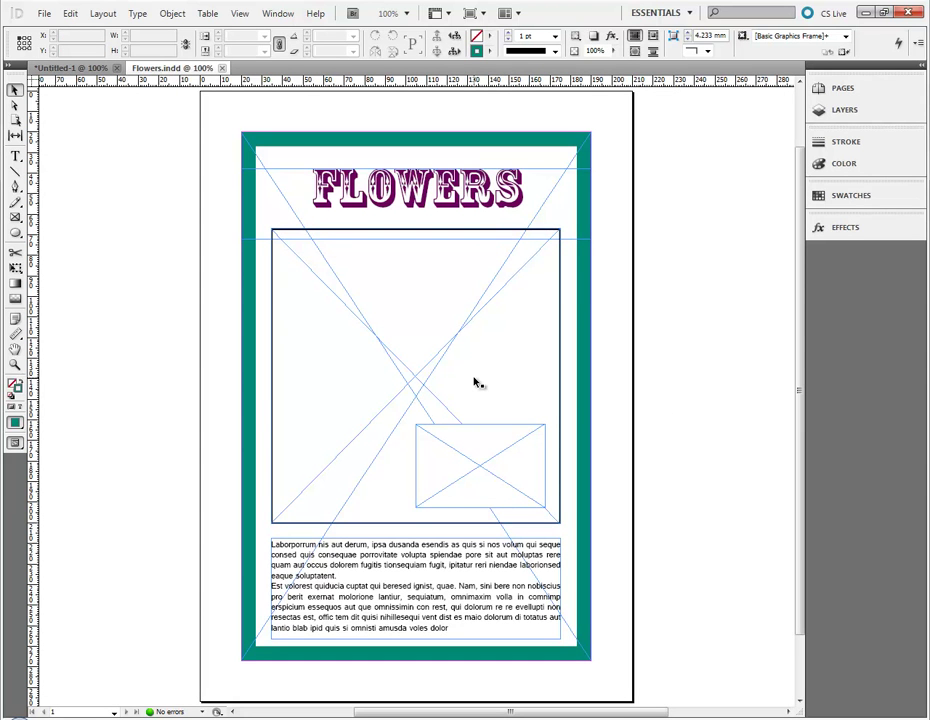
pyautogui.click(421, 146)
pyautogui.click(848, 196)
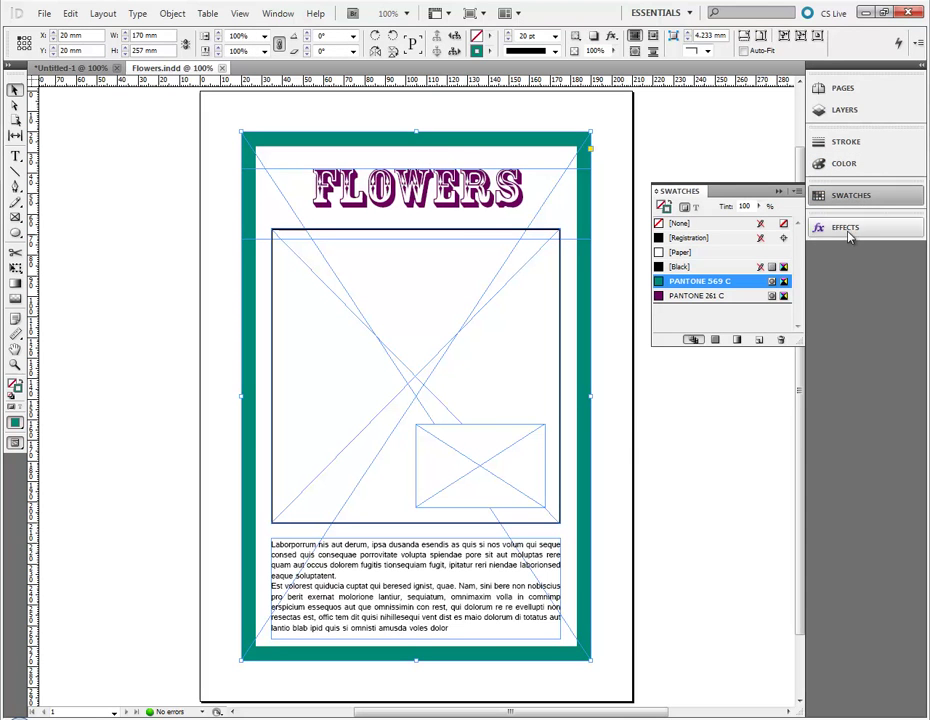
# Select the FLOWERS title and all the body text to check their swatch colours.
pyautogui.doubleClick(452, 212)
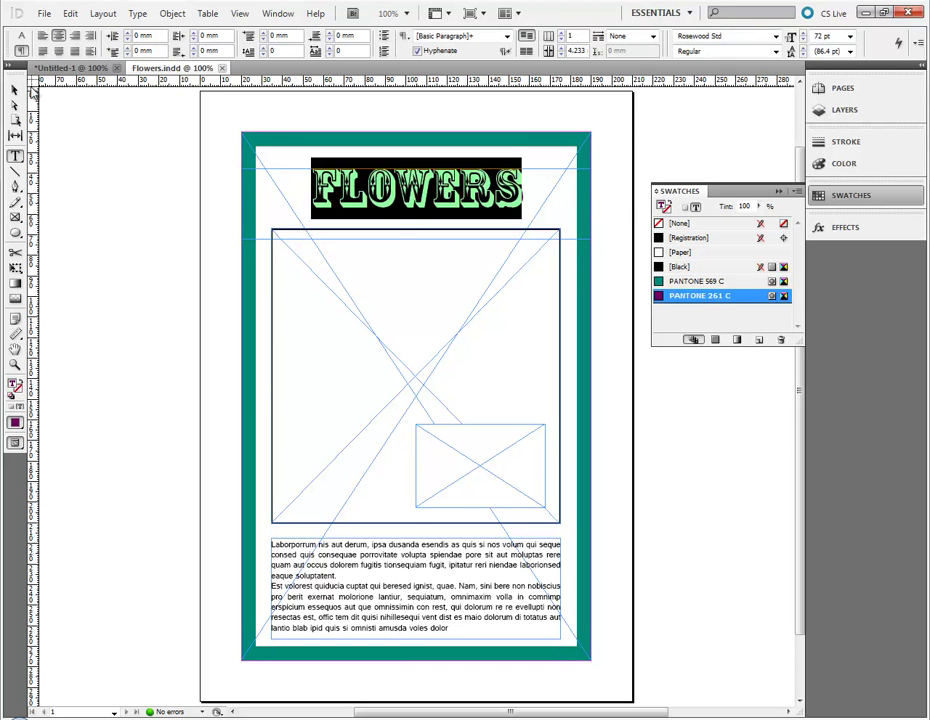
pyautogui.click(15, 90)
pyautogui.doubleClick(380, 550)
pyautogui.hotkey('ctrl', 'a')
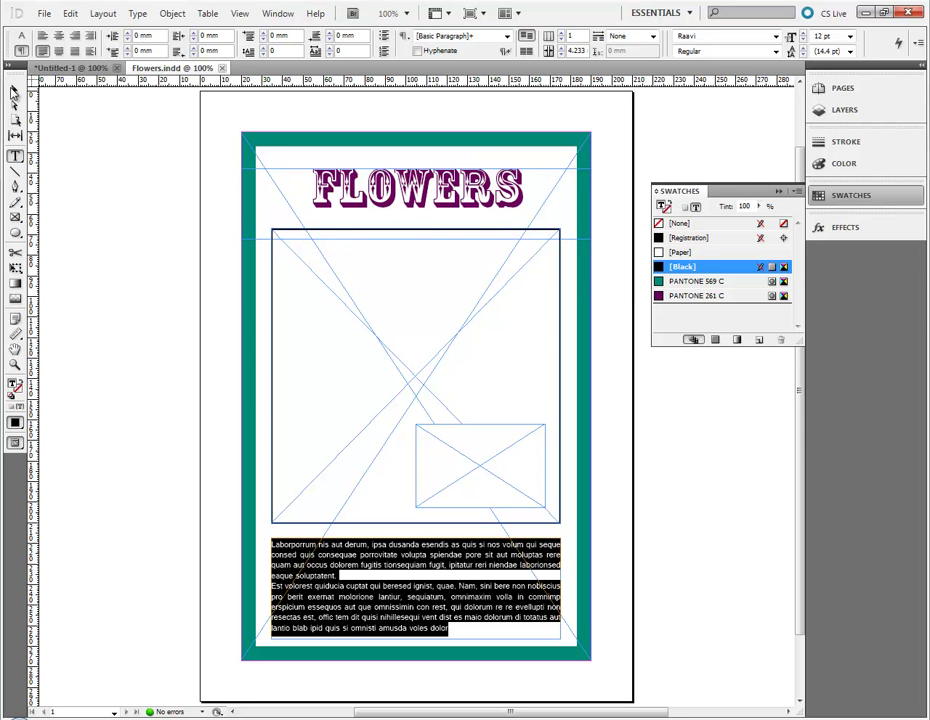
pyautogui.click(15, 90)
pyautogui.click(89, 157)
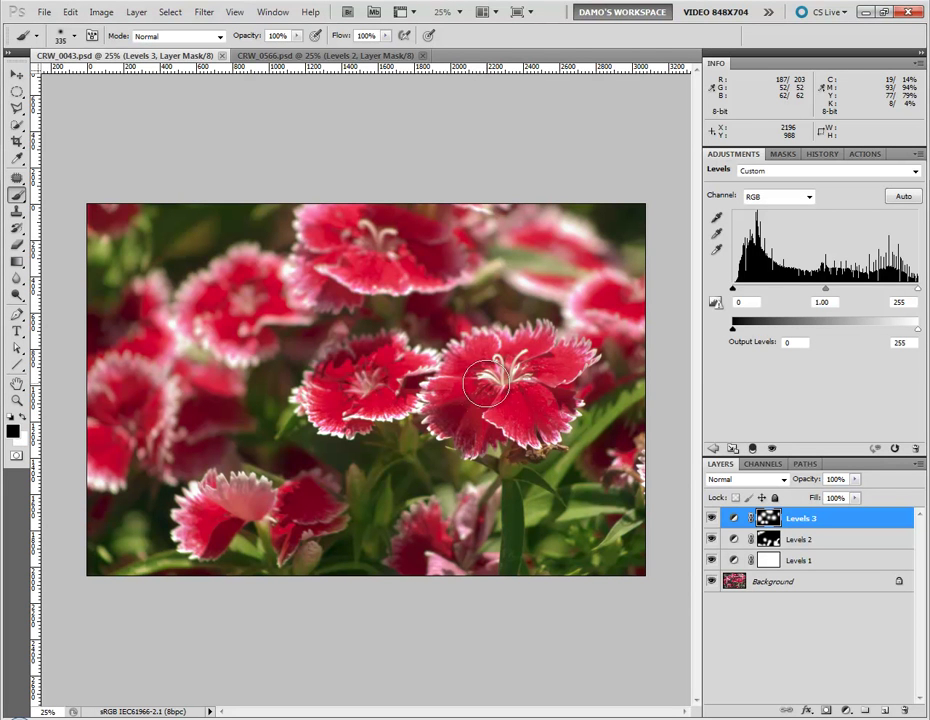
pyautogui.hotkey('ctrl', 'Tab')
pyautogui.hotkey('ctrl', 'Tab')
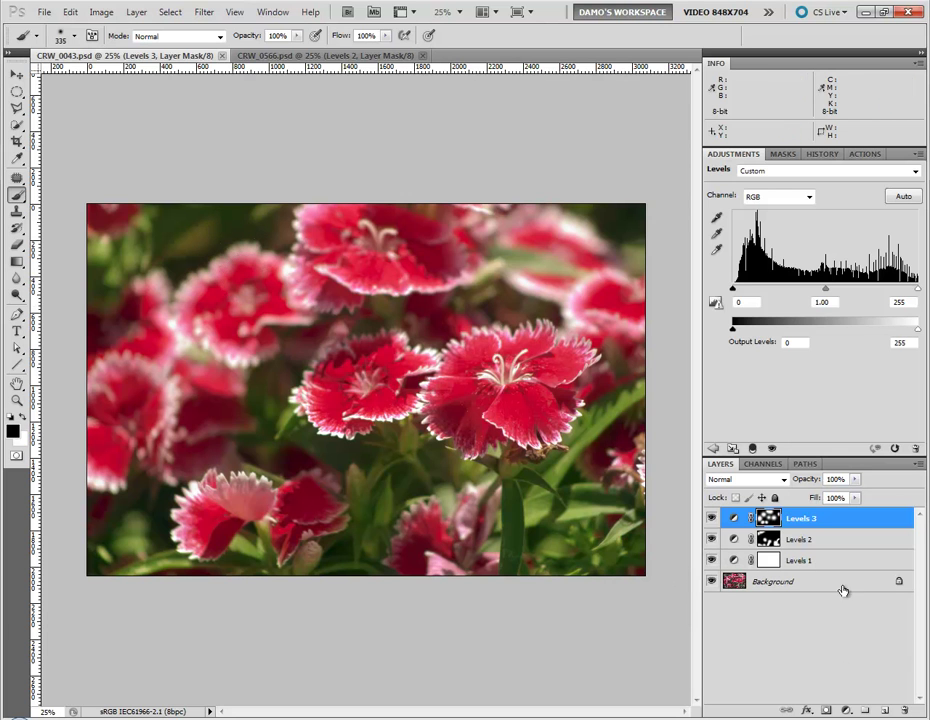
pyautogui.hotkey('ctrl', 'Tab')
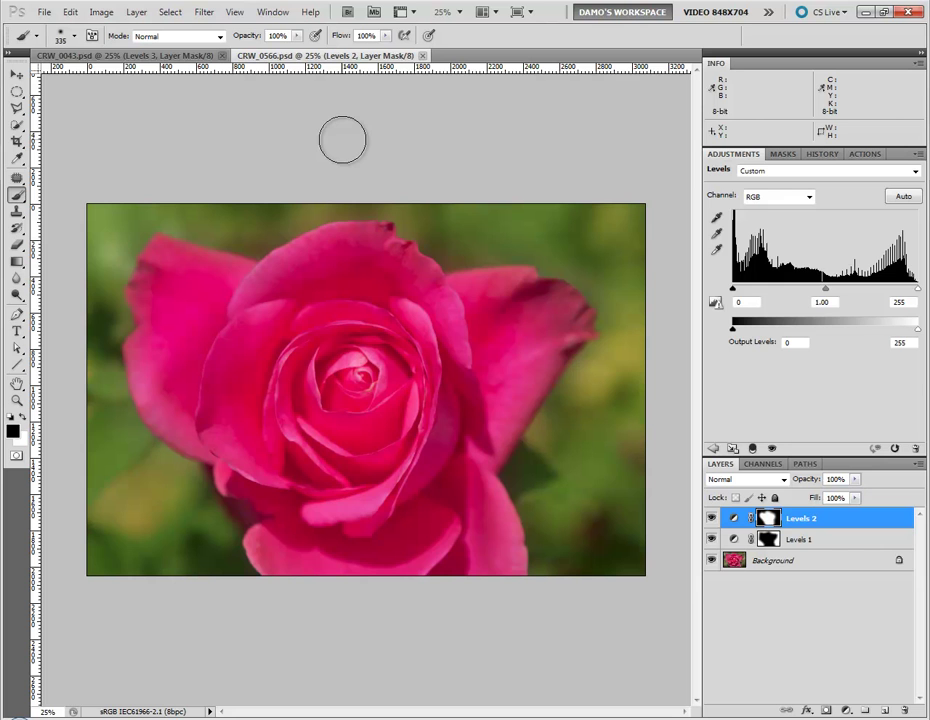
pyautogui.hotkey('ctrl', 'Tab')
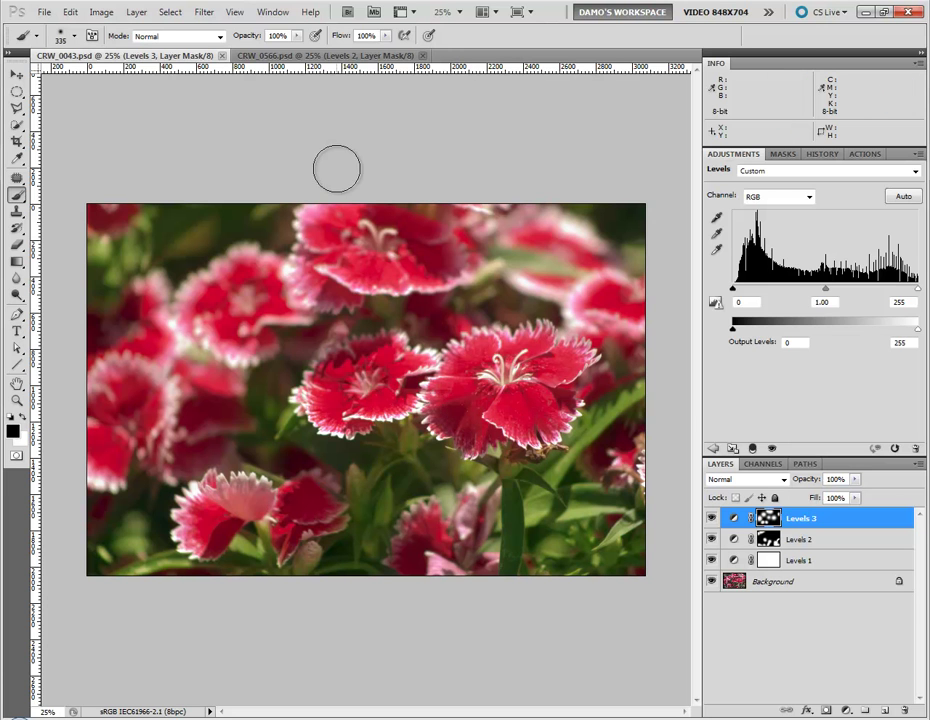
# Set a custom proof setup simulating Coated FOGRA39 for the carnation photo.
pyautogui.click(235, 12)
pyautogui.moveTo(258, 30)
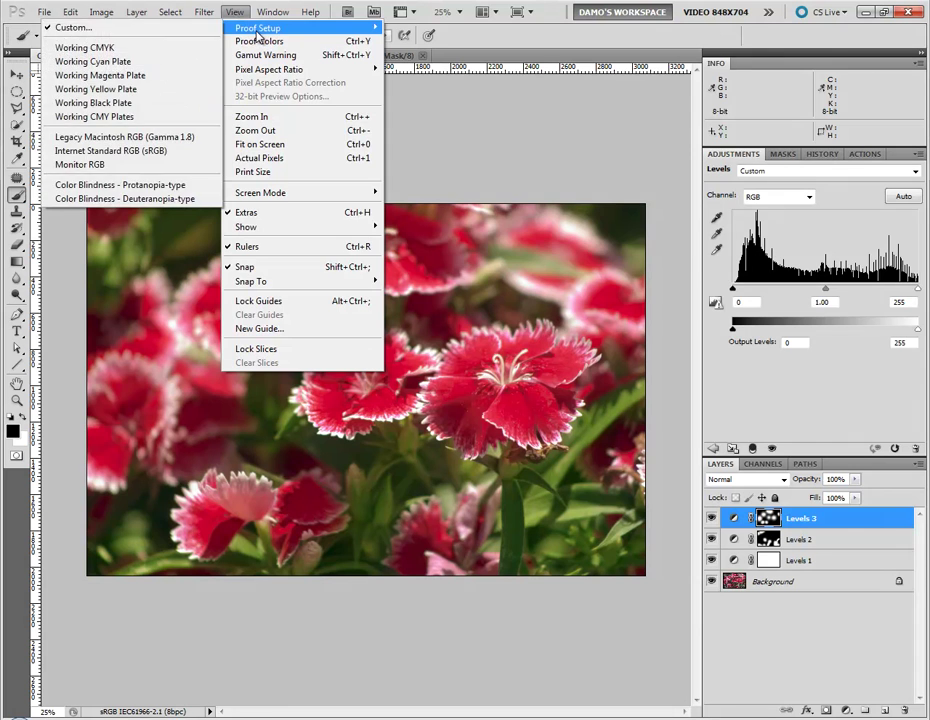
pyautogui.click(122, 29)
pyautogui.click(620, 135)
pyautogui.click(620, 148)
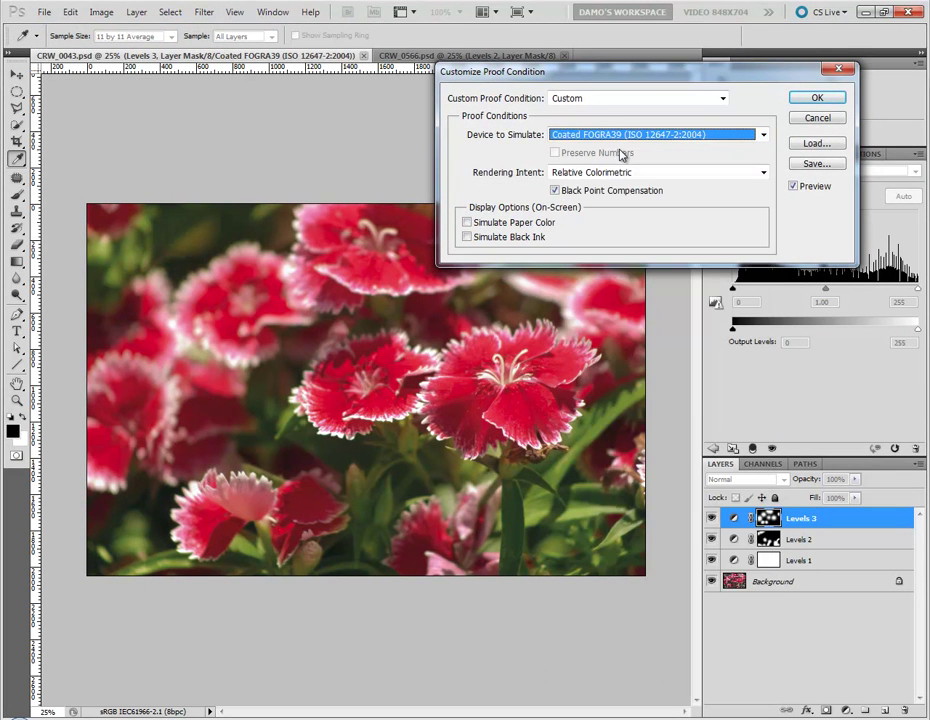
pyautogui.click(817, 97)
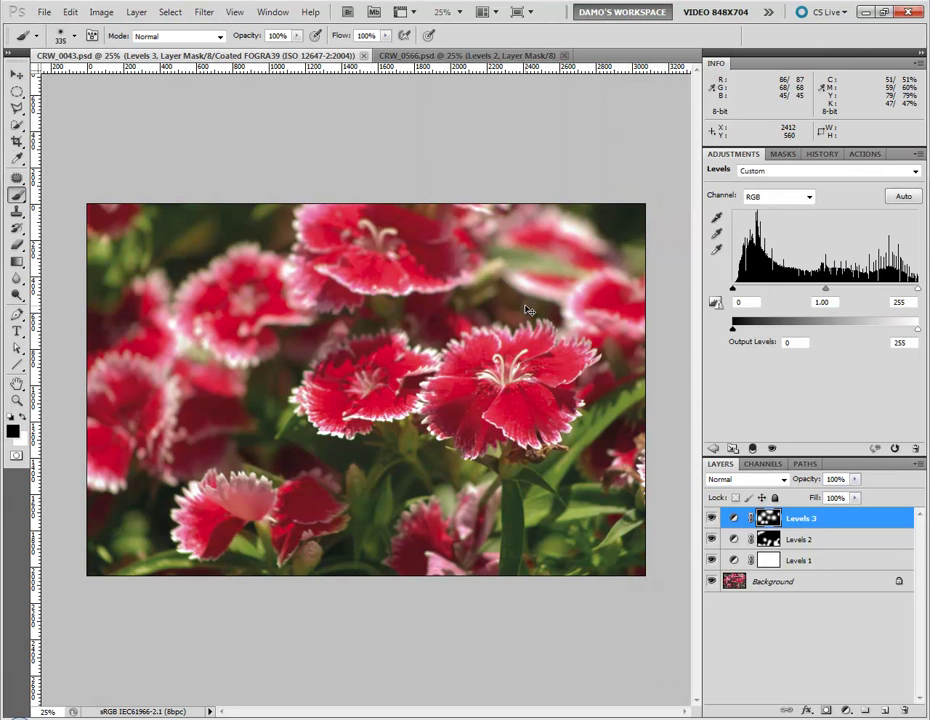
# Compare the carnation with and without proof colours, then close CRW_0043.psd.
pyautogui.hotkey('ctrl', 'y')
pyautogui.hotkey('ctrl', 'y')
pyautogui.hotkey('ctrl', 'y')
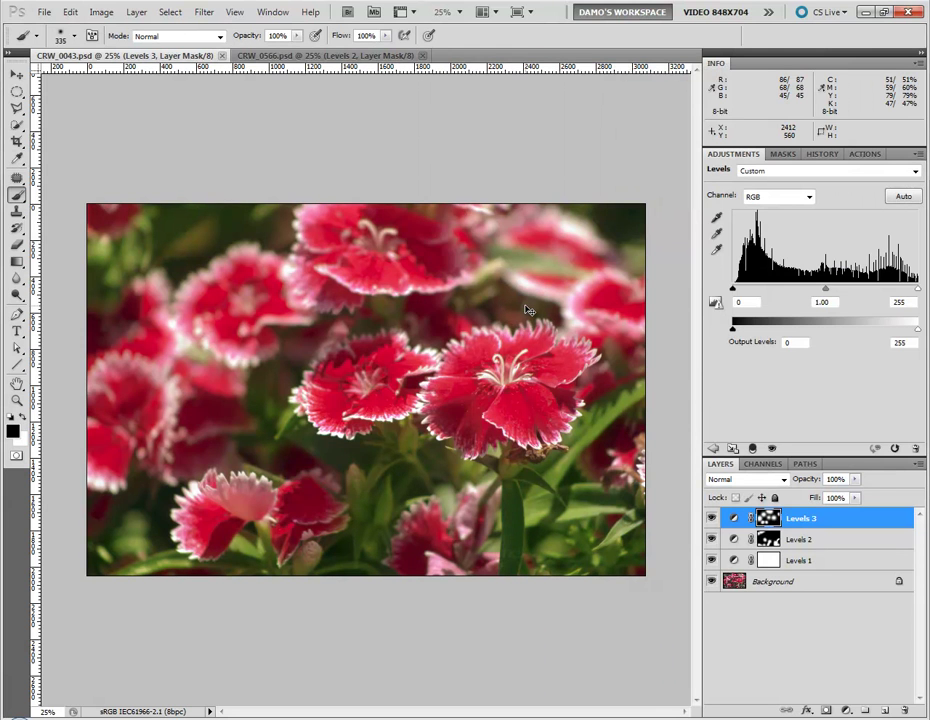
pyautogui.hotkey('ctrl', 'y')
pyautogui.hotkey('ctrl', 'y')
pyautogui.hotkey('ctrl', 'y')
pyautogui.hotkey('ctrl', 'y')
pyautogui.hotkey('ctrl', 'y')
pyautogui.hotkey('ctrl', 'y')
pyautogui.hotkey('ctrl', 'y')
pyautogui.hotkey('ctrl', 'y')
pyautogui.hotkey('ctrl', 'y')
pyautogui.hotkey('ctrl', 'y')
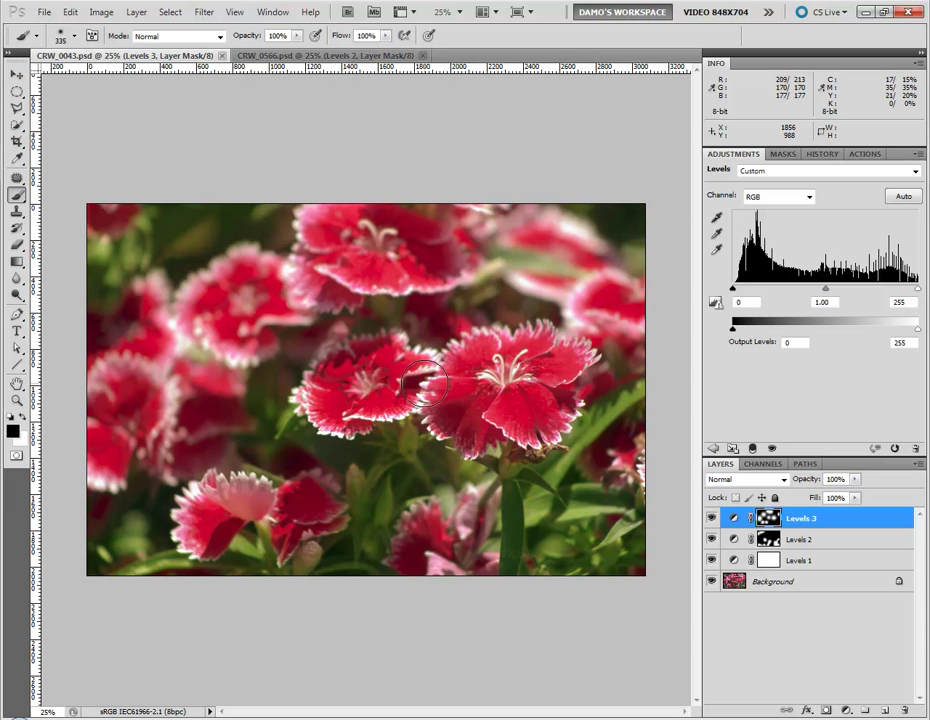
pyautogui.hotkey('ctrl', 'w')
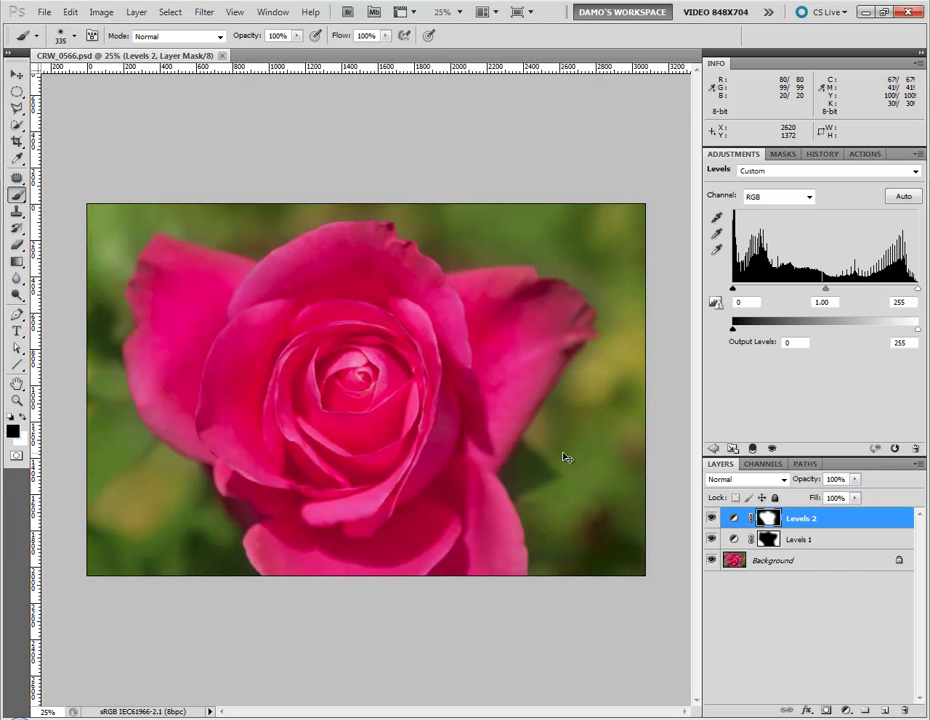
# Add a Hue/Saturation adjustment layer to the rose and reduce the Magentas saturation.
pyautogui.hotkey('ctrl', 'y')
pyautogui.hotkey('ctrl', 'y')
pyautogui.hotkey('ctrl', 'y')
pyautogui.hotkey('ctrl', 'y')
pyautogui.hotkey('ctrl', 'y')
pyautogui.hotkey('ctrl', 'y')
pyautogui.hotkey('ctrl', 'y')
pyautogui.hotkey('ctrl', 'y')
pyautogui.hotkey('ctrl', 'y')
pyautogui.hotkey('ctrl', 'y')
pyautogui.hotkey('ctrl', 'y')
pyautogui.click(718, 452)
pyautogui.click(772, 217)
pyautogui.click(770, 198)
pyautogui.click(770, 282)
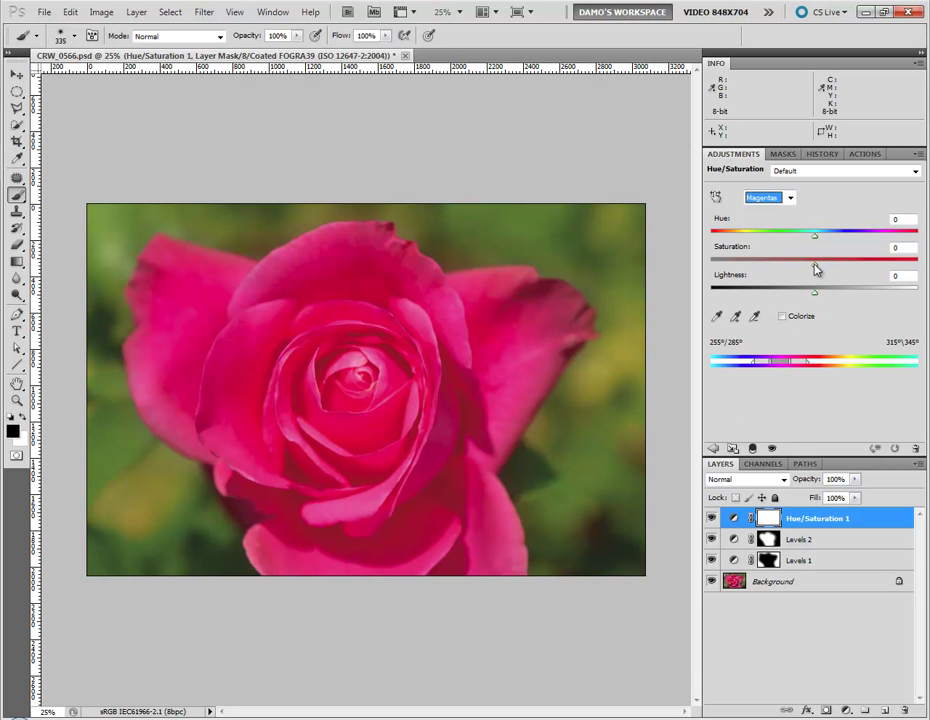
pyautogui.moveTo(814, 266); pyautogui.dragTo(784, 266)
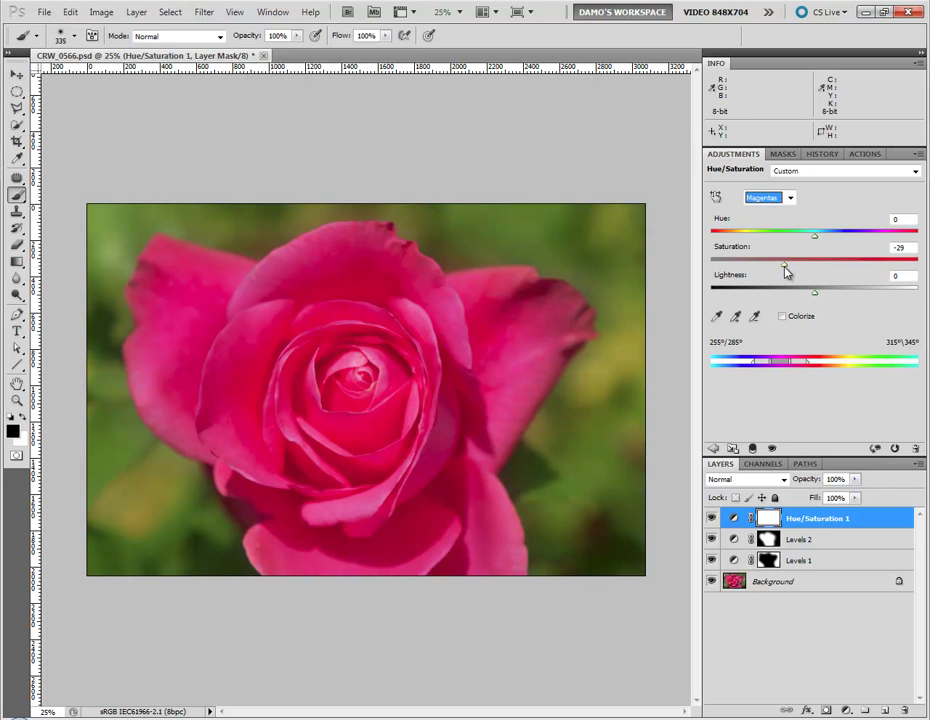
# Set the Reds range to Saturation -6 and Lightness +7, comparing with FOGRA39 proof colours.
pyautogui.click(768, 197)
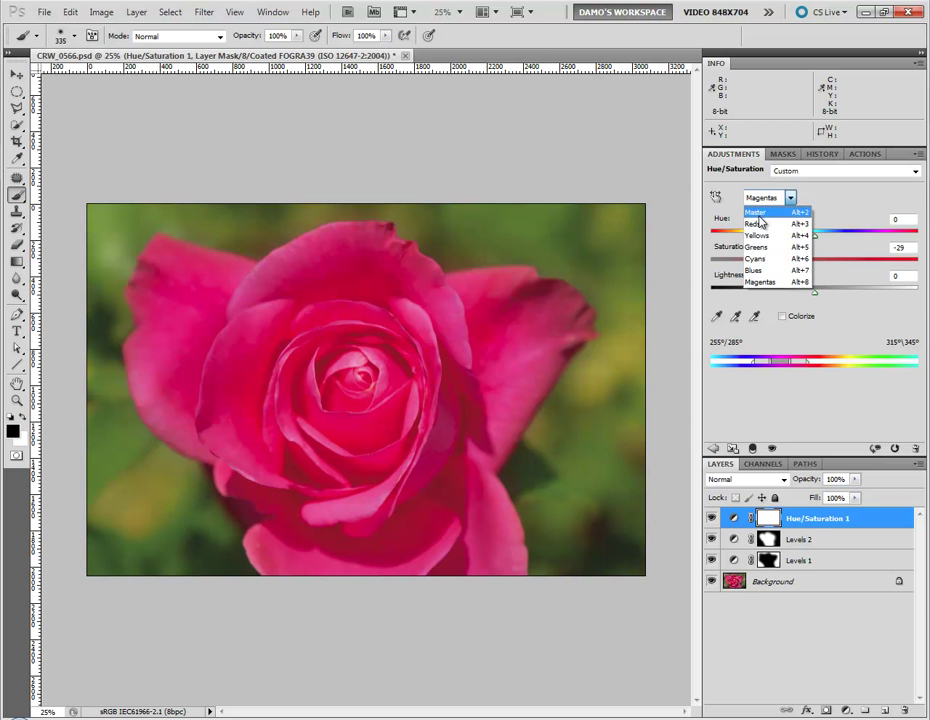
pyautogui.click(758, 224)
pyautogui.moveTo(816, 265); pyautogui.dragTo(822, 296)
pyautogui.hotkey('ctrl', 'y')
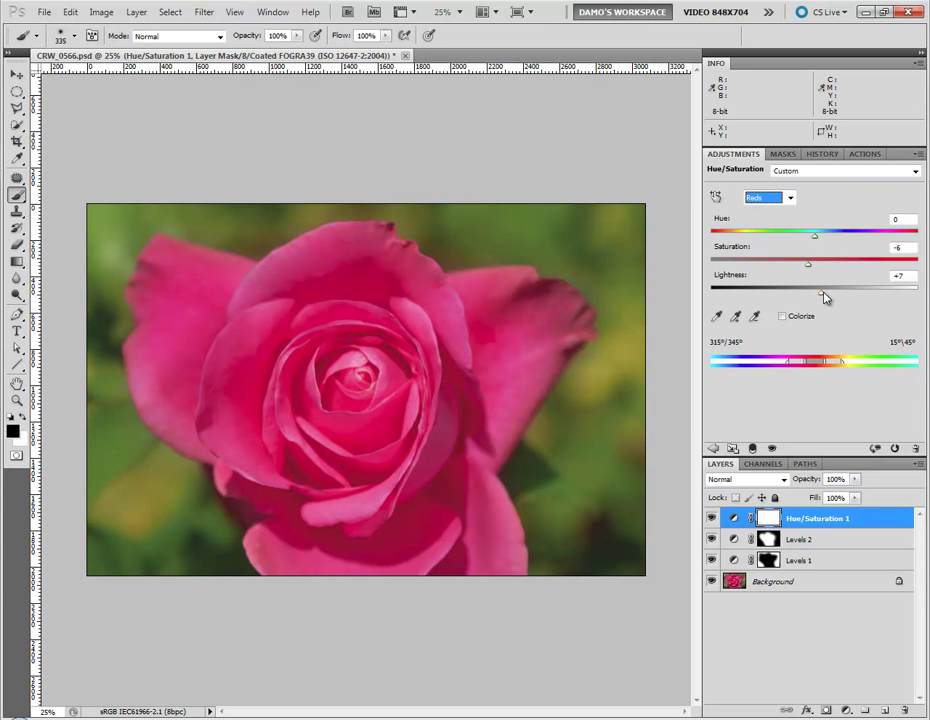
pyautogui.hotkey('ctrl', 'y')
pyautogui.hotkey('ctrl', 'y')
pyautogui.hotkey('ctrl', 'y')
pyautogui.hotkey('ctrl', 'y')
# Rename the Hue/Saturation 1 layer to 'Fogra39 layer' and close the rose image.
pyautogui.doubleClick(808, 527)
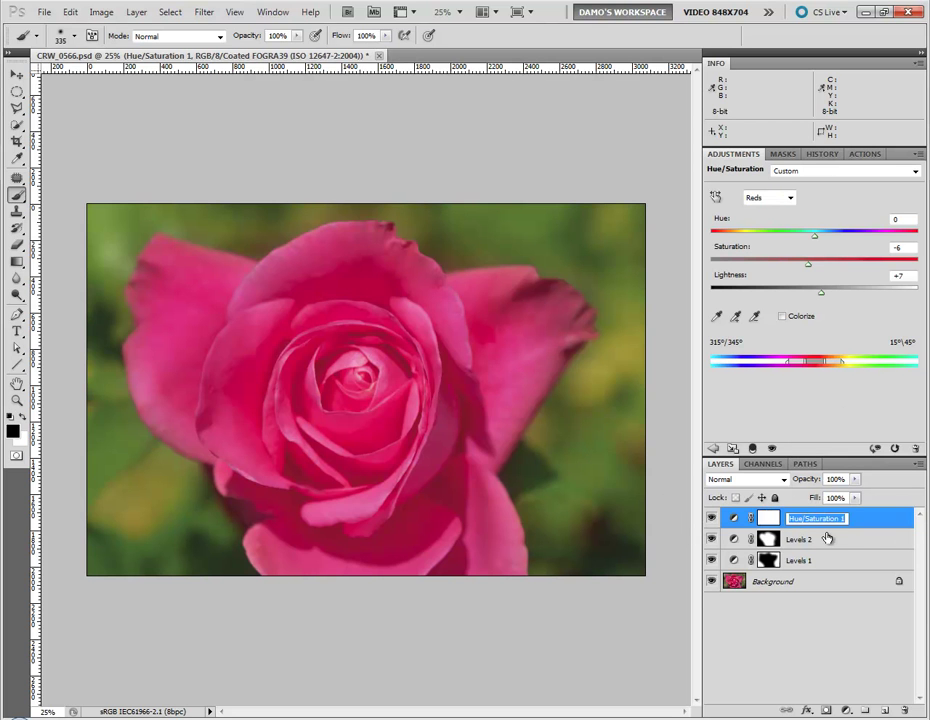
pyautogui.write('Fogra39')
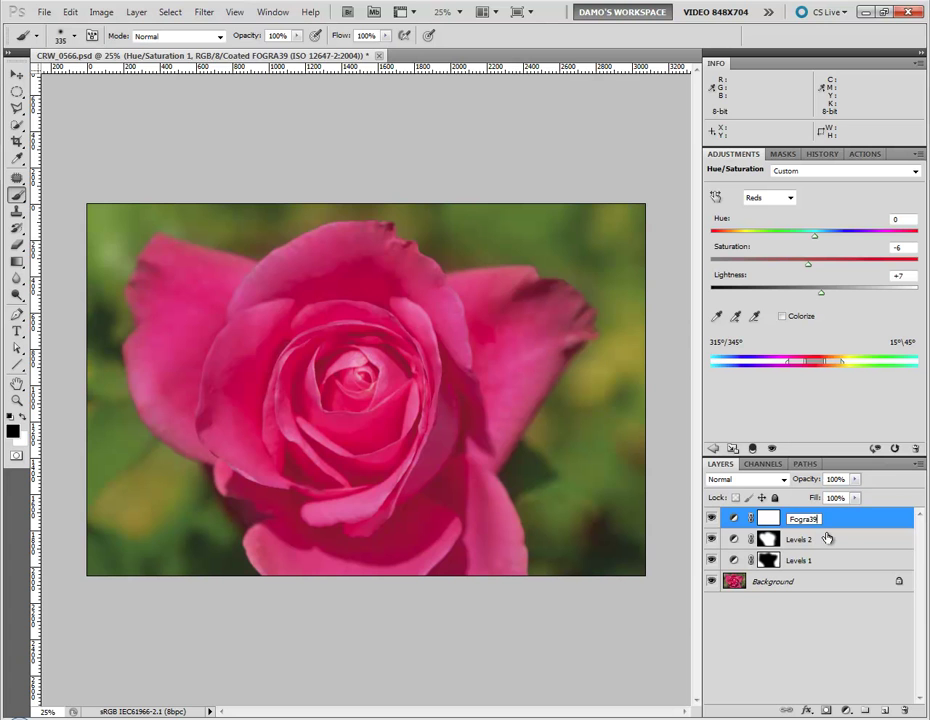
pyautogui.write(' layer')
pyautogui.press('Return')
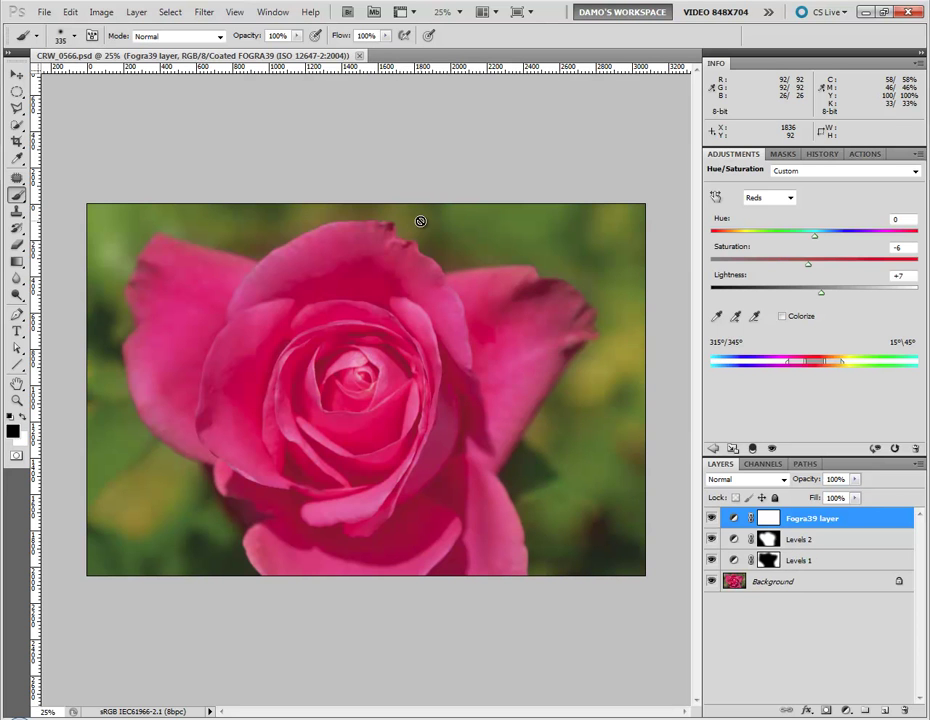
pyautogui.hotkey('ctrl', 'w')
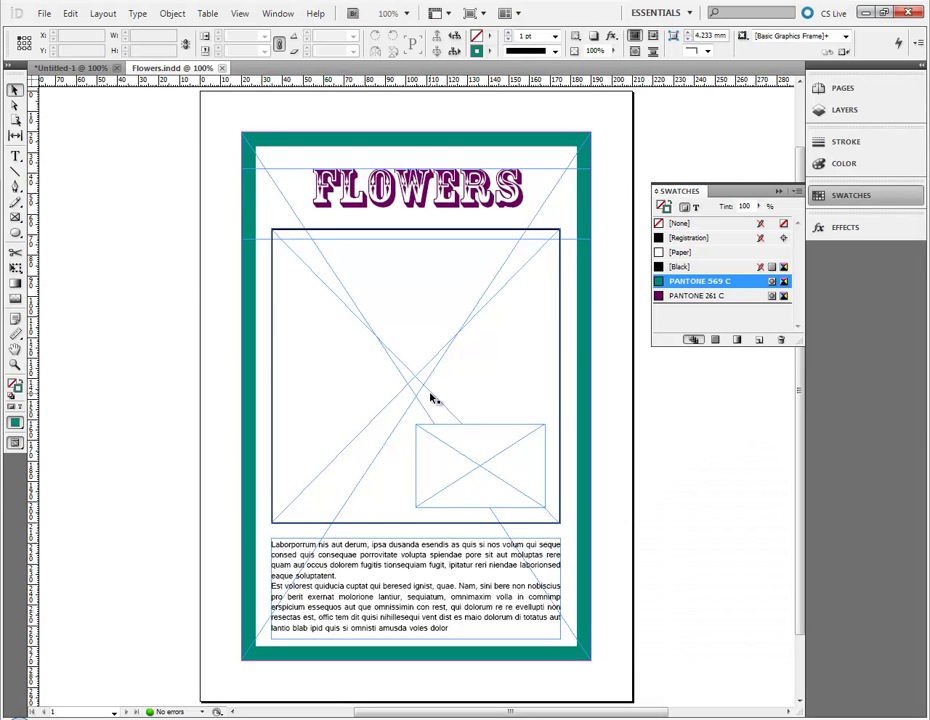
# Place CRW_0043.psd into the large frame, fill it proportionally and shift the photo left.
pyautogui.click(340, 313)
pyautogui.hotkey('ctrl', 'd')
pyautogui.click(376, 300)
pyautogui.click(638, 573)
pyautogui.click(750, 38)
pyautogui.click(818, 38)
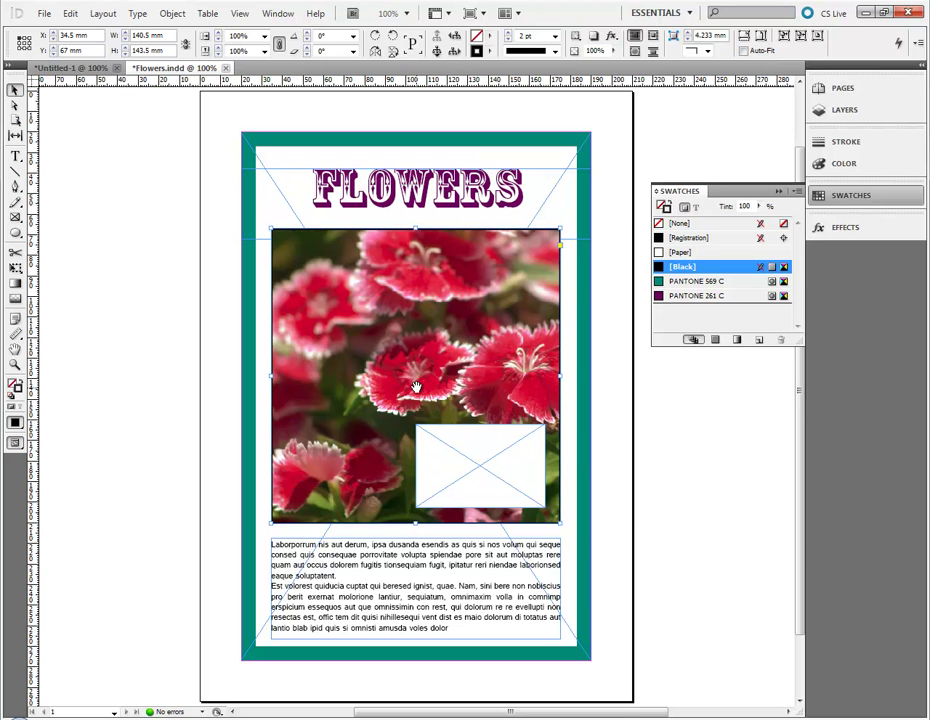
pyautogui.moveTo(416, 383); pyautogui.dragTo(464, 384)
# Place the rose CRW_0566.psd into the small frame and save Flowers.indd.
pyautogui.click(518, 488)
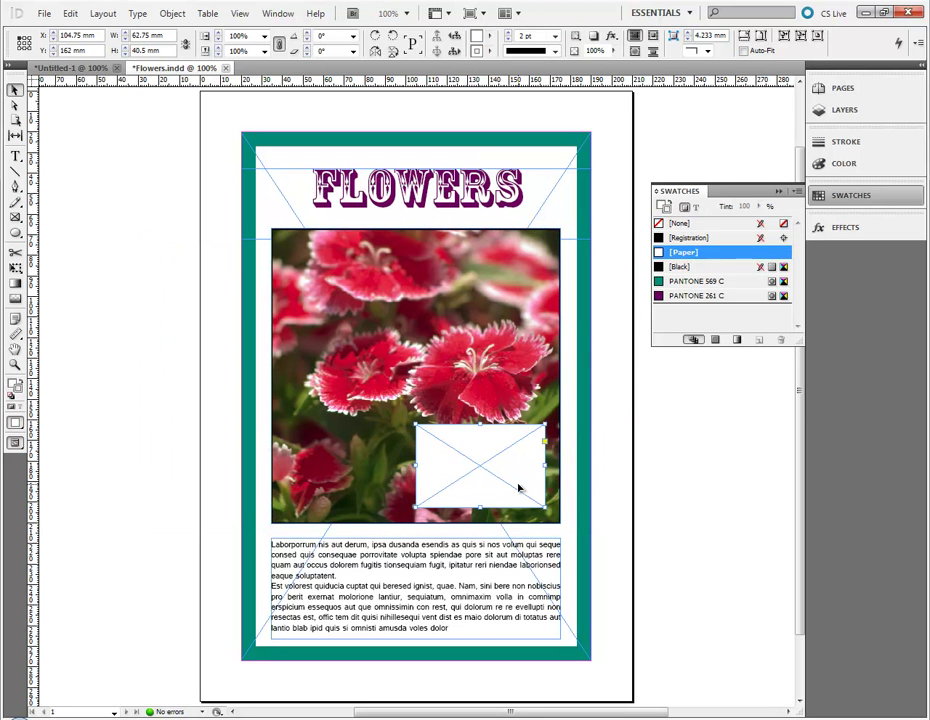
pyautogui.hotkey('ctrl', 'd')
pyautogui.click(452, 300)
pyautogui.click(634, 572)
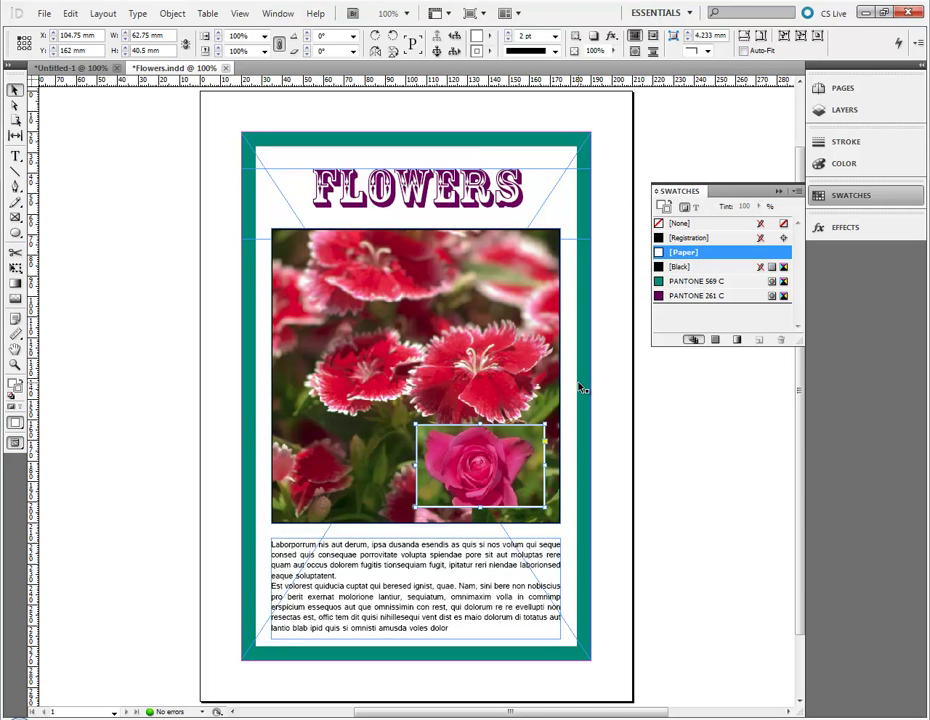
pyautogui.click(643, 482)
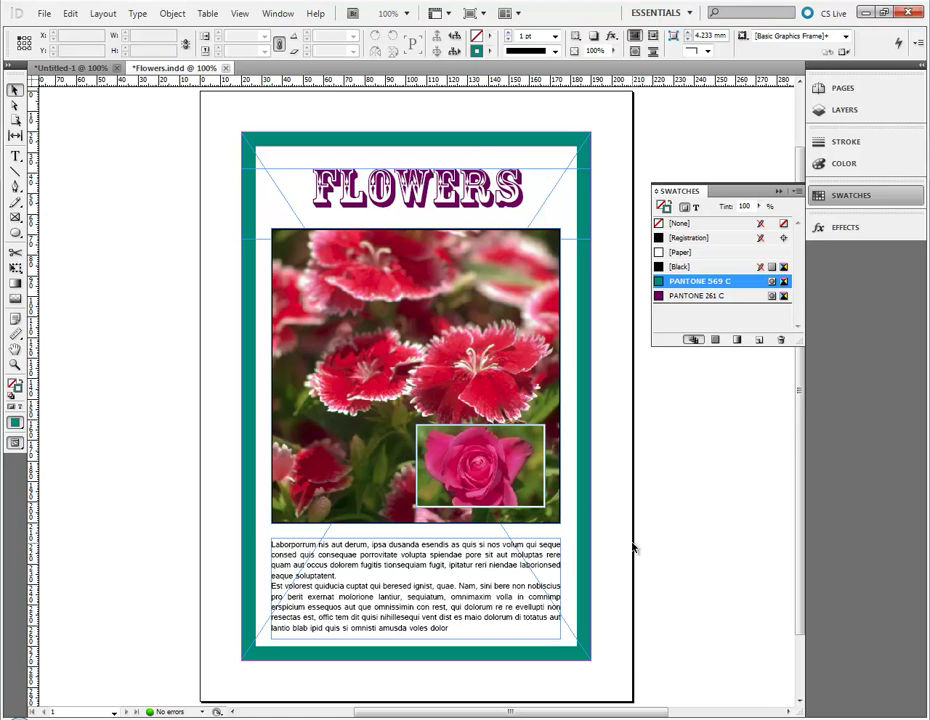
pyautogui.hotkey('ctrl', 's')
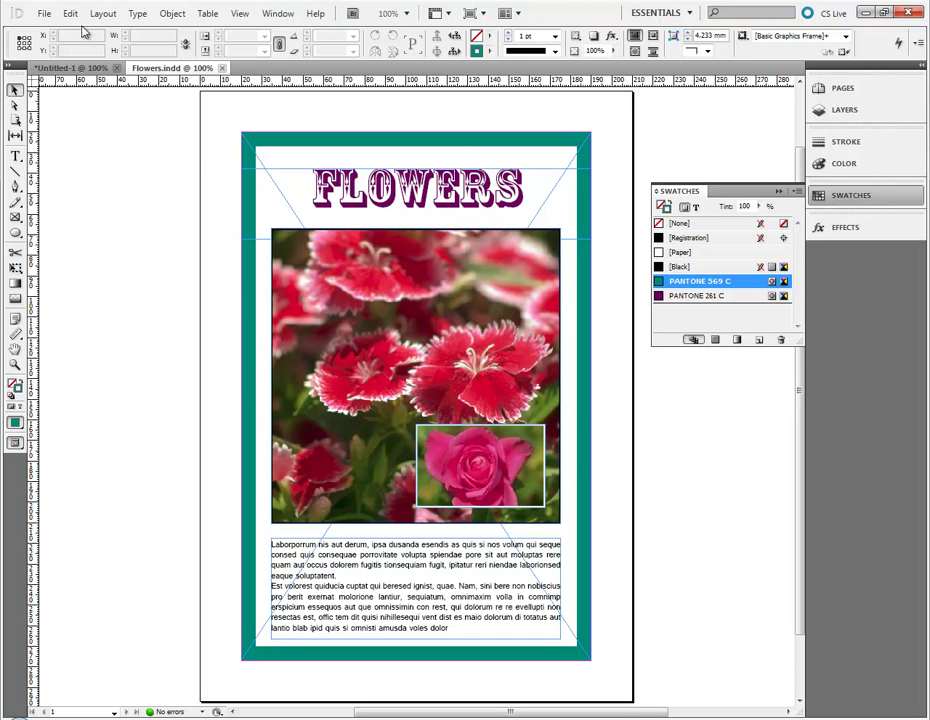
# Start a PDF export of the flyer with the [Press Quality] preset and confirm the file name.
pyautogui.click(44, 13)
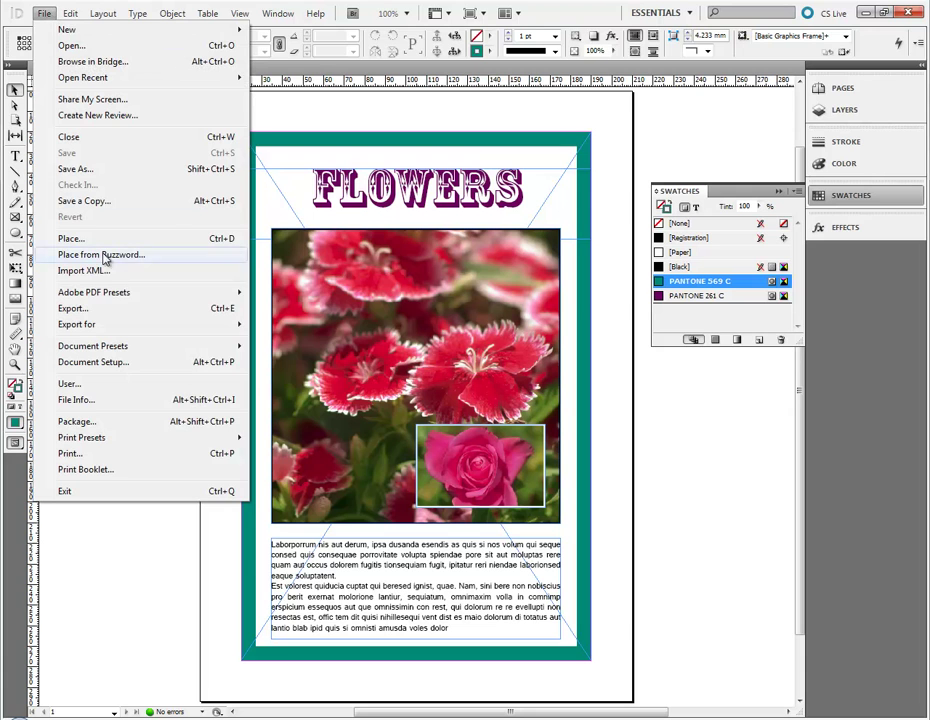
pyautogui.moveTo(96, 292)
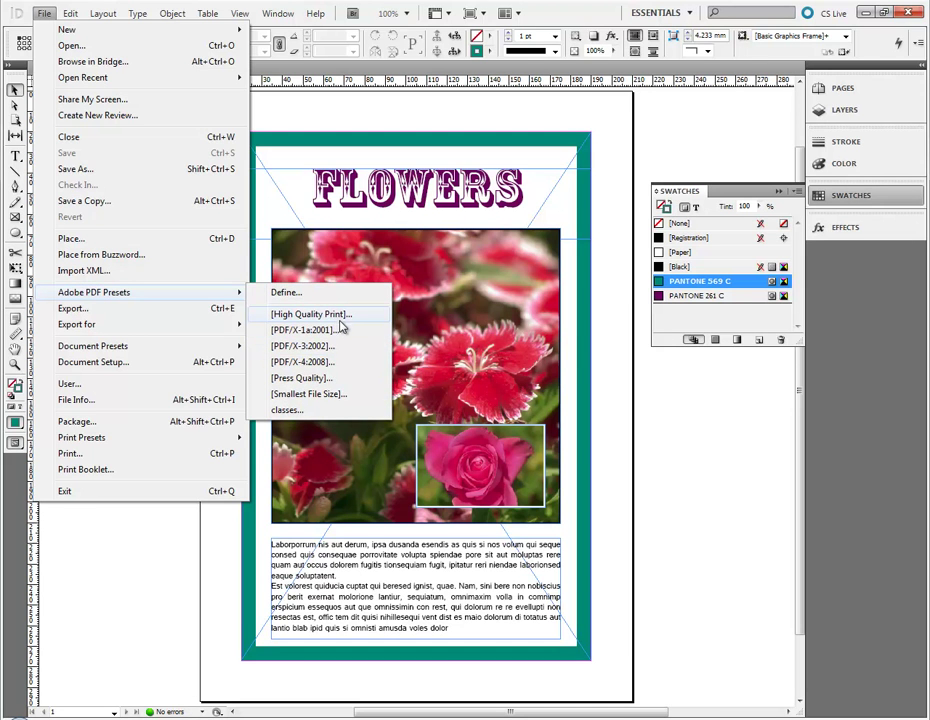
pyautogui.click(311, 378)
pyautogui.click(632, 673)
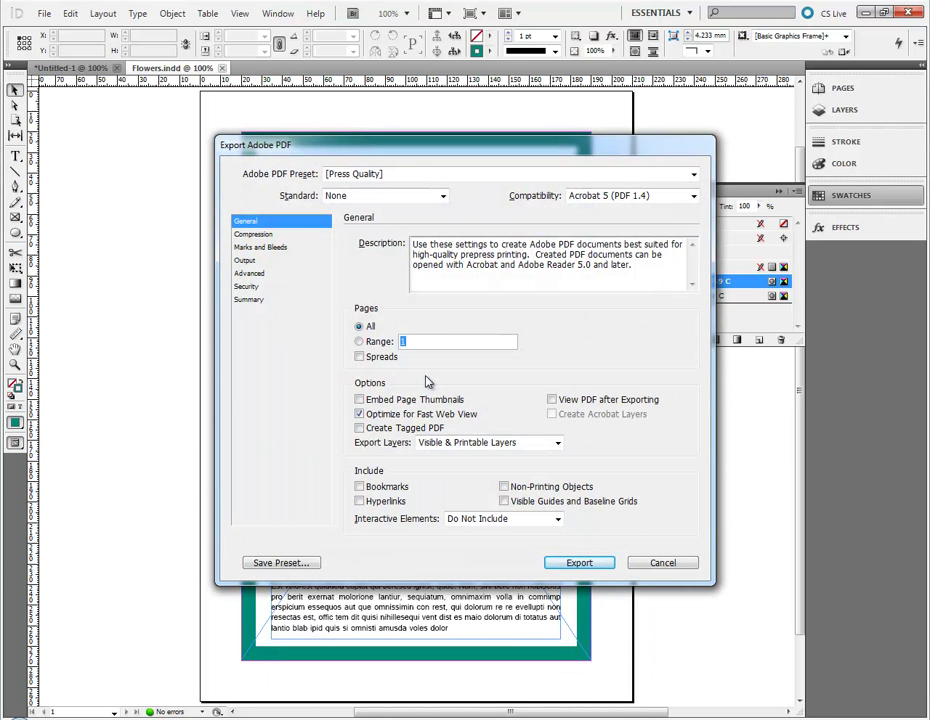
# Set Output Profile Inclusion Policy to Include Destination Profile and export Flowers.pdf.
pyautogui.click(250, 262)
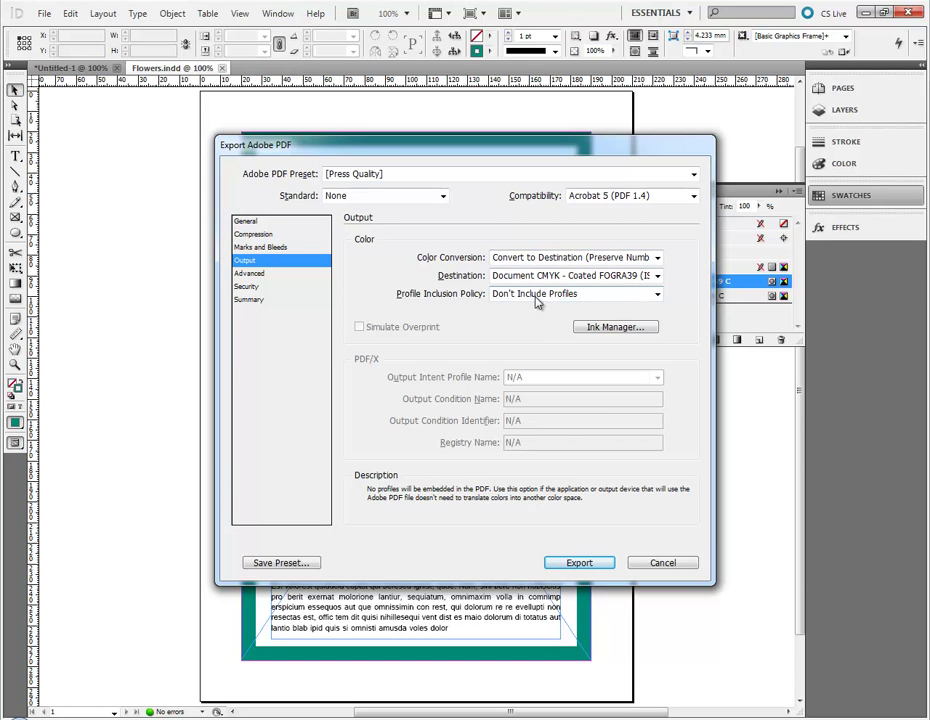
pyautogui.click(537, 296)
pyautogui.click(537, 320)
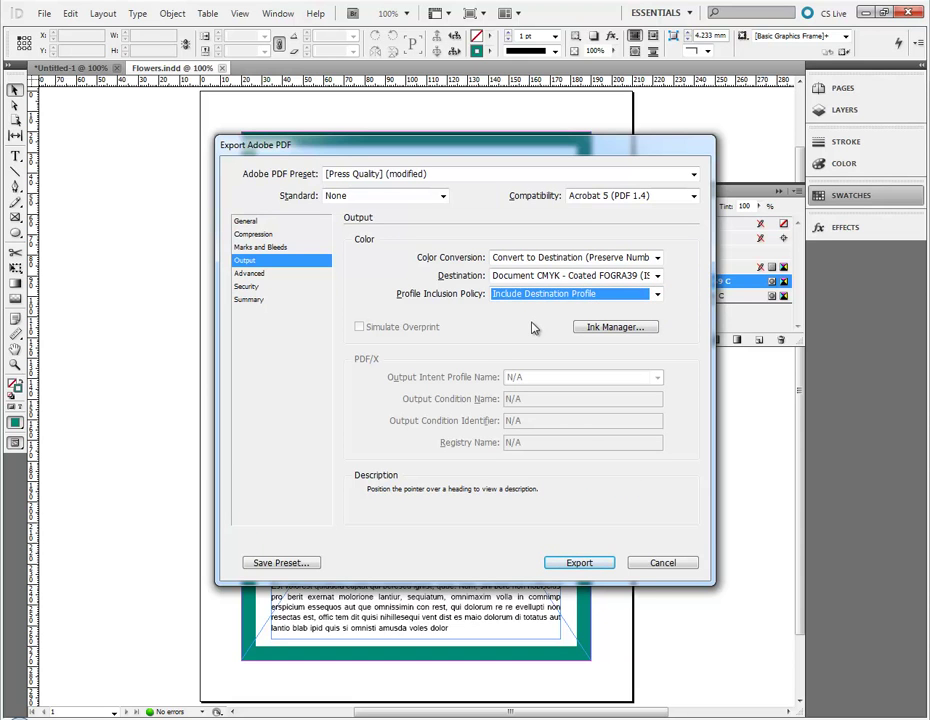
pyautogui.click(259, 248)
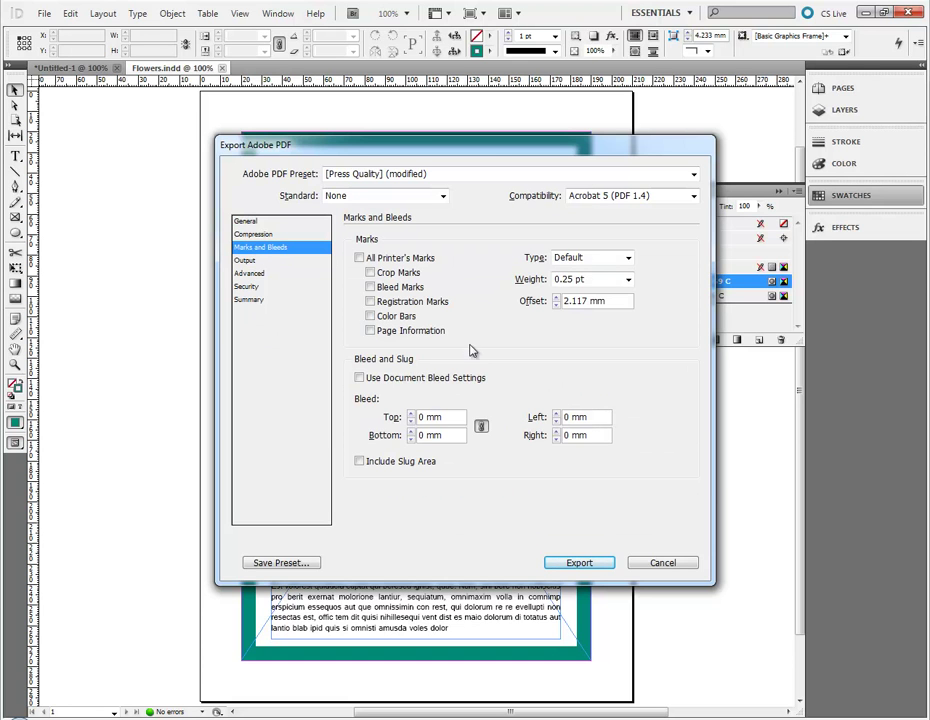
pyautogui.click(245, 221)
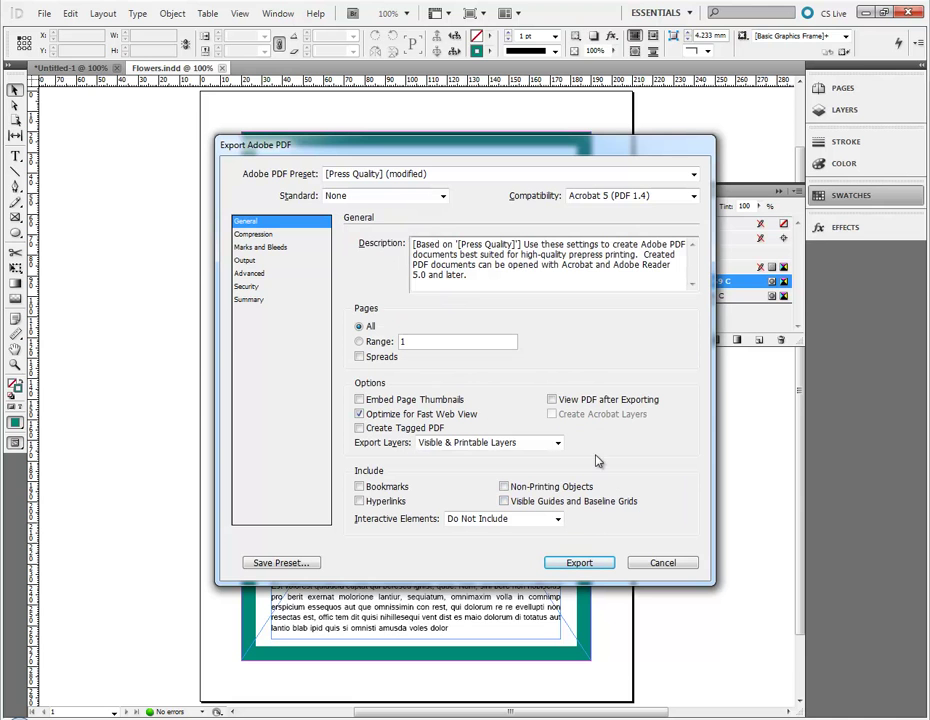
pyautogui.click(604, 563)
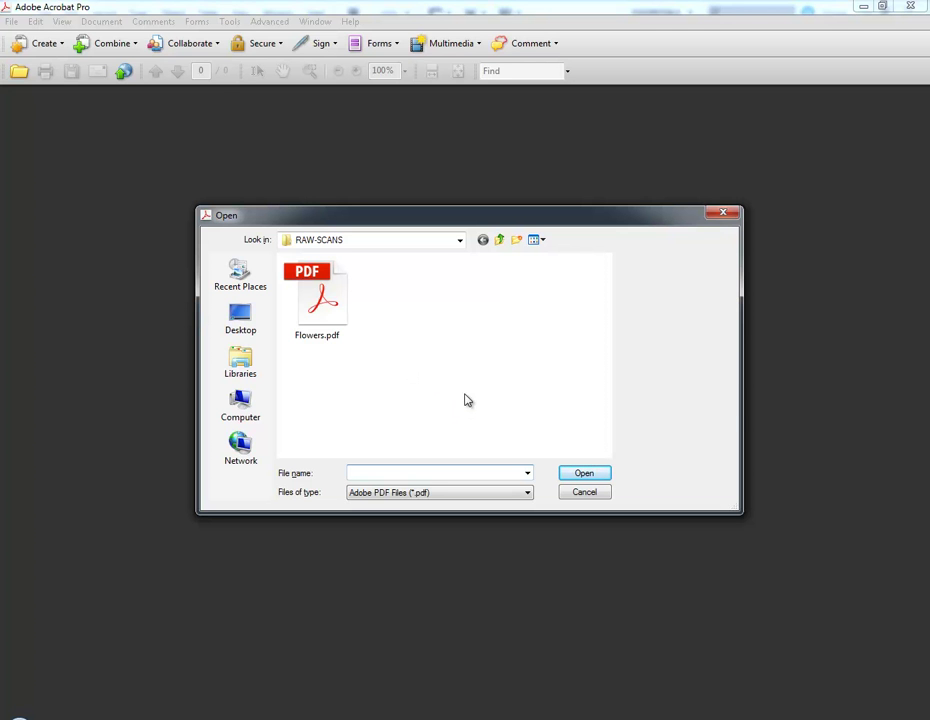
# Open Flowers.pdf from the RAW-SCANS folder and fit the whole page in the window.
pyautogui.click(338, 330)
pyautogui.click(583, 474)
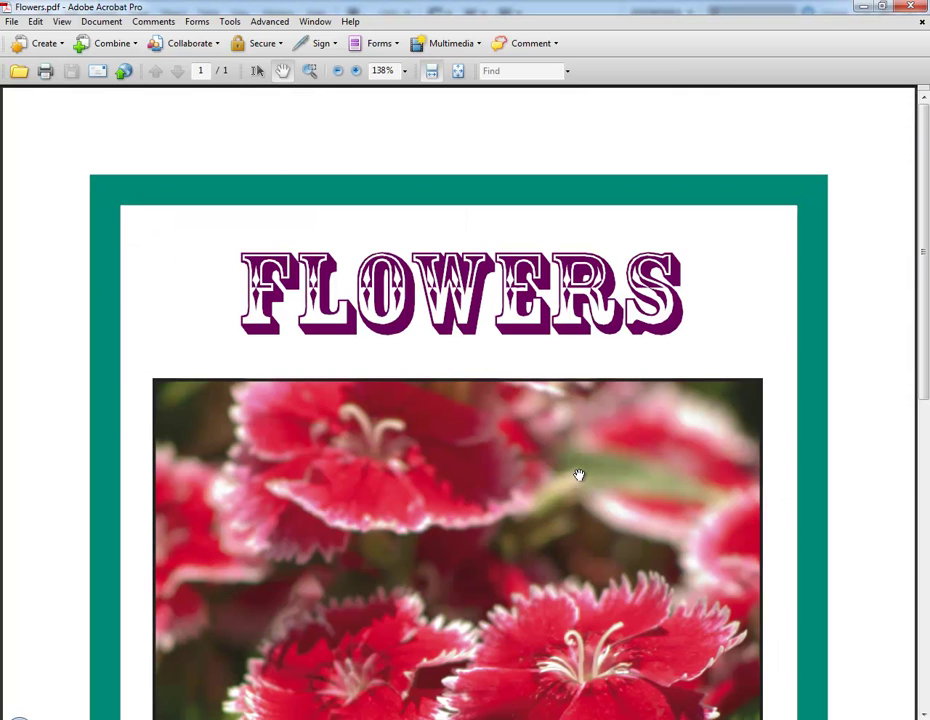
pyautogui.hotkey('ctrl', '0')
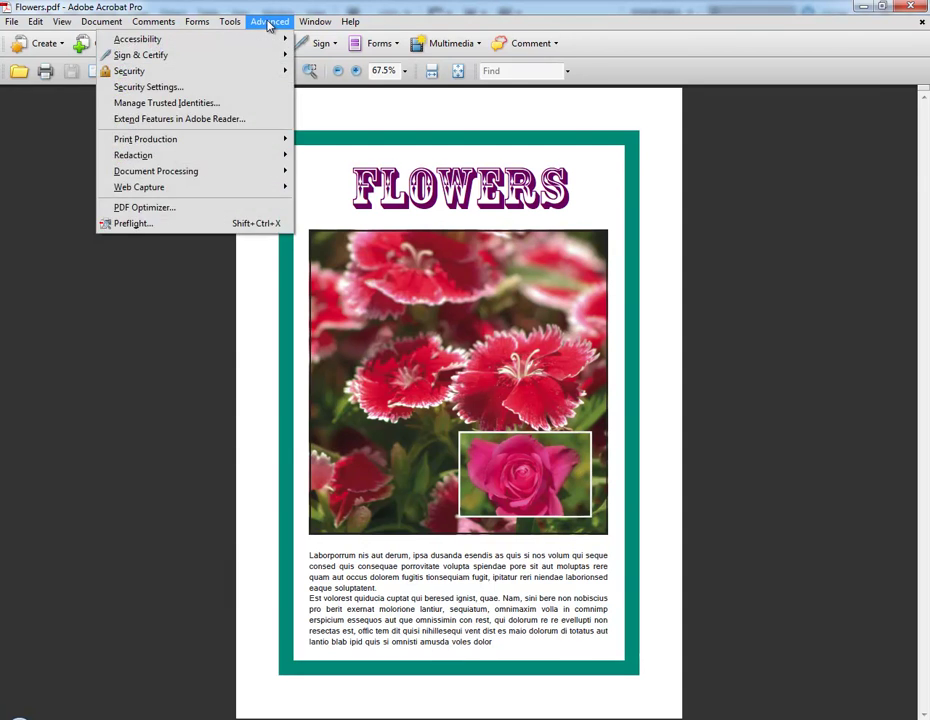
# Select the large carnation photo with the TouchUp Object tool and choose Edit Image to open it in Photoshop.
pyautogui.moveTo(229, 27)
pyautogui.moveTo(185, 77)
pyautogui.click(311, 207)
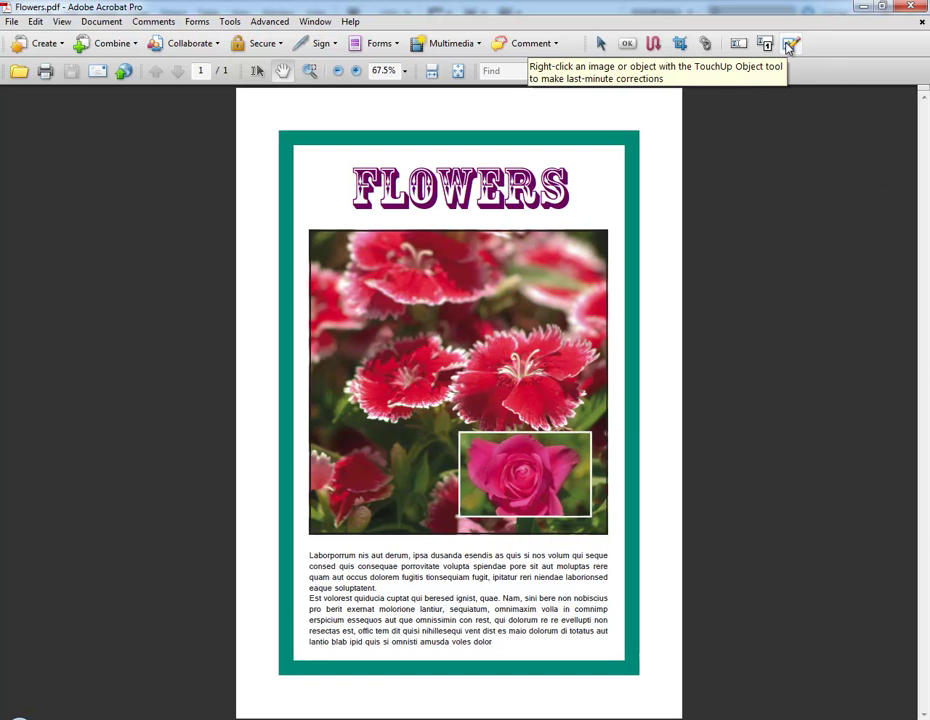
pyautogui.click(790, 45)
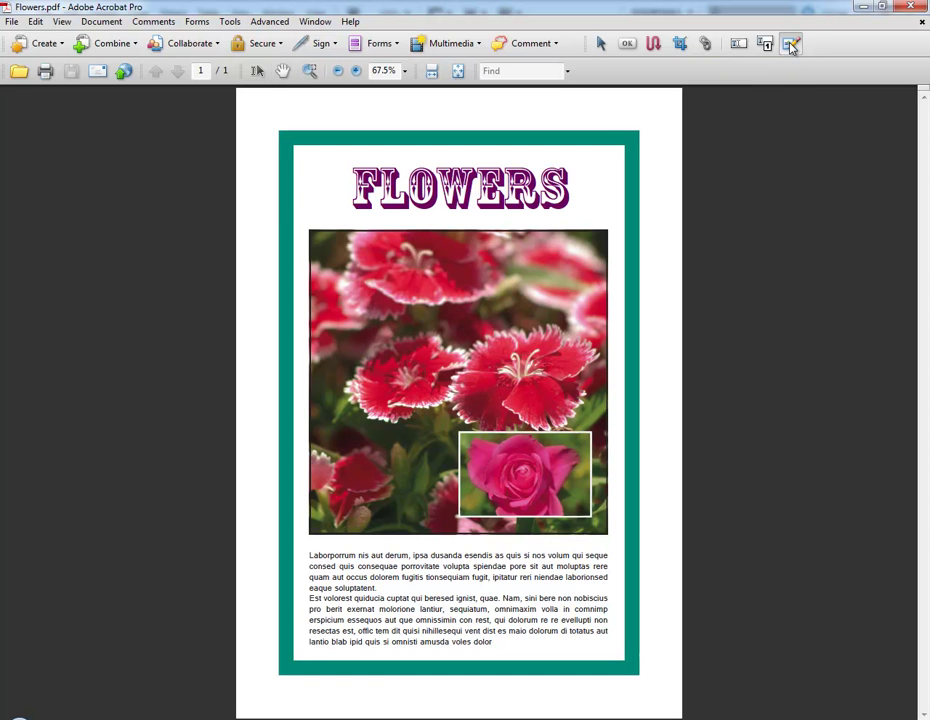
pyautogui.click(394, 315)
pyautogui.rightClick(394, 315)
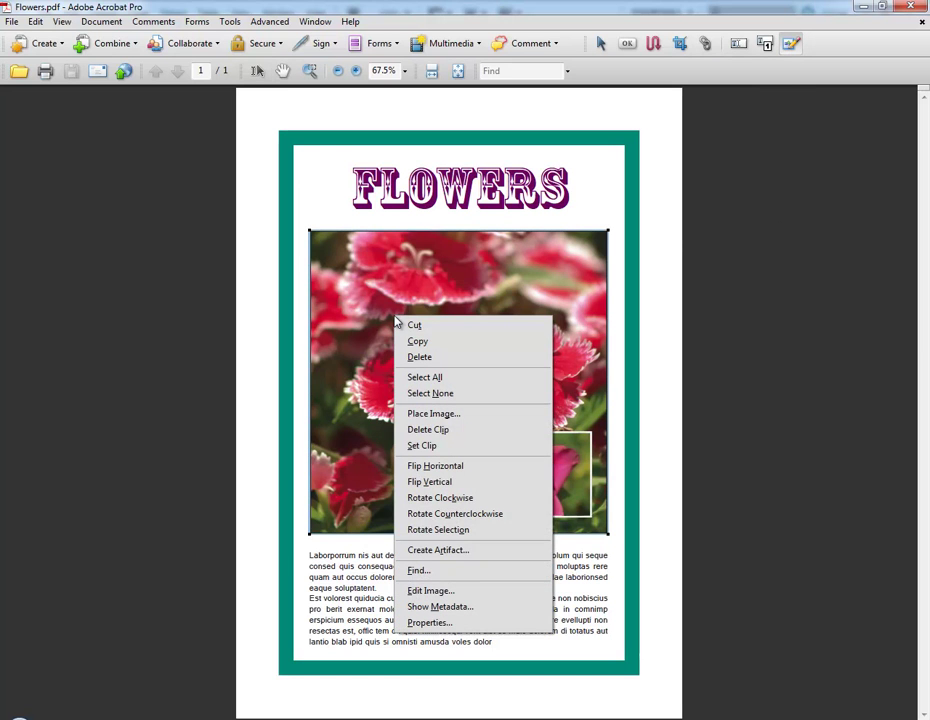
pyautogui.click(433, 591)
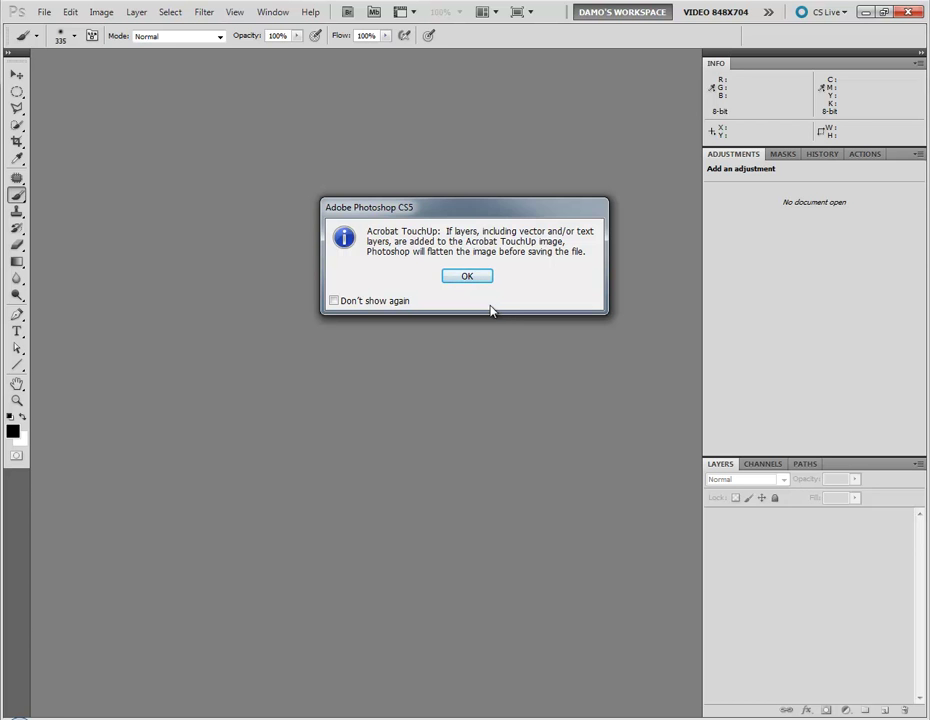
# Dismiss the flattening notice, zoom in on the petals and set the brush size to 45.
pyautogui.click(476, 277)
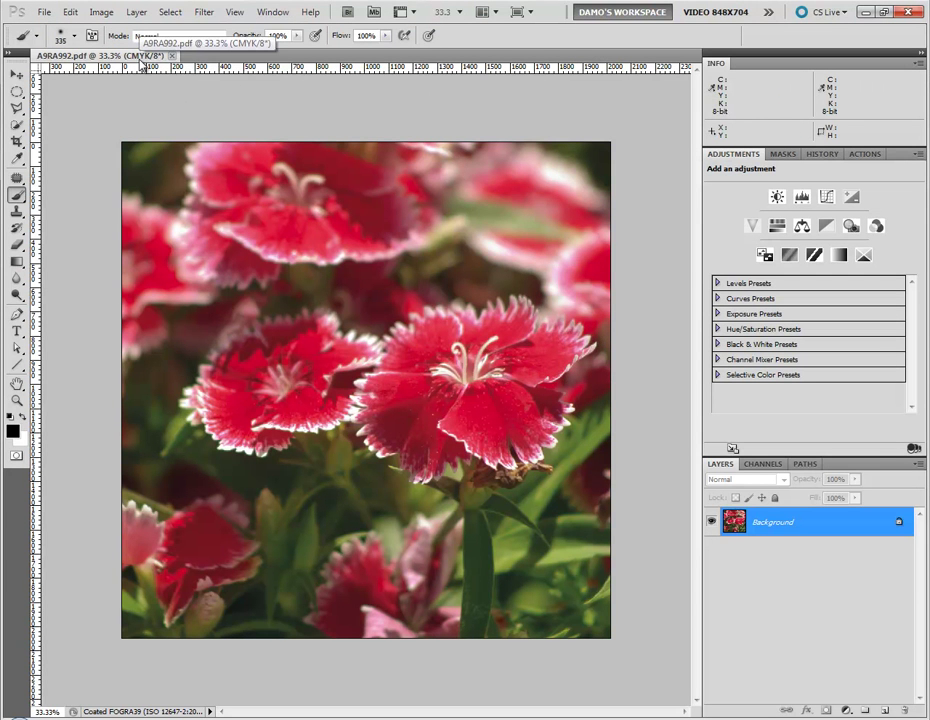
pyautogui.hotkey('ctrl', '+')
pyautogui.hotkey('ctrl', '+')
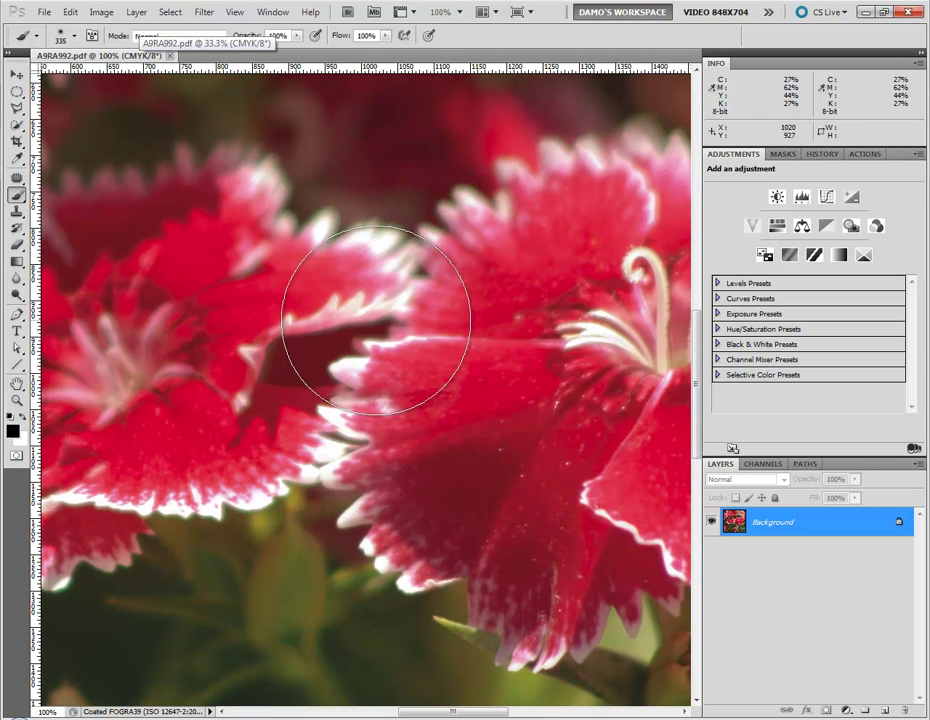
pyautogui.press('[')
pyautogui.press('[')
pyautogui.press('[')
pyautogui.press('[')
pyautogui.press('[')
pyautogui.press('[')
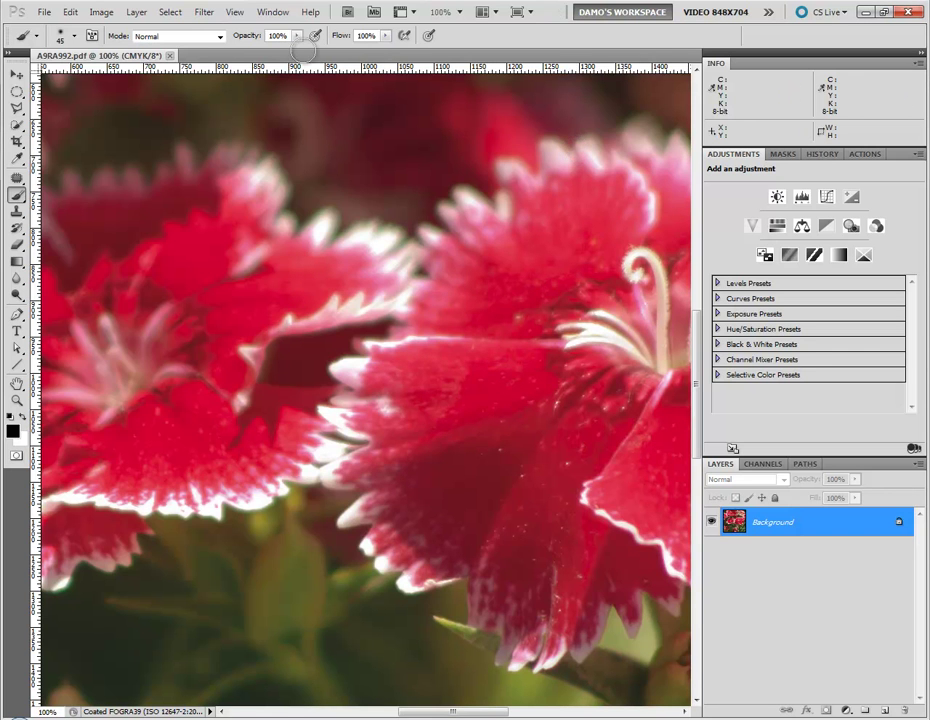
# Apply Unsharp Mask with Amount 176% and Radius 1.6 pixels, then close the carnation photo.
pyautogui.click(204, 14)
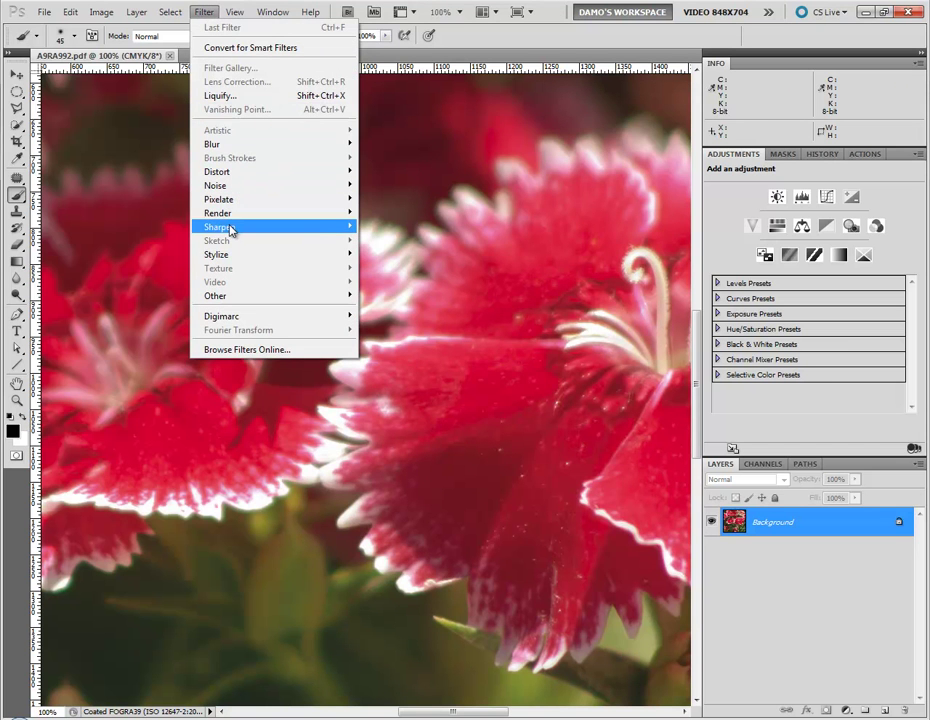
pyautogui.moveTo(231, 229)
pyautogui.click(140, 280)
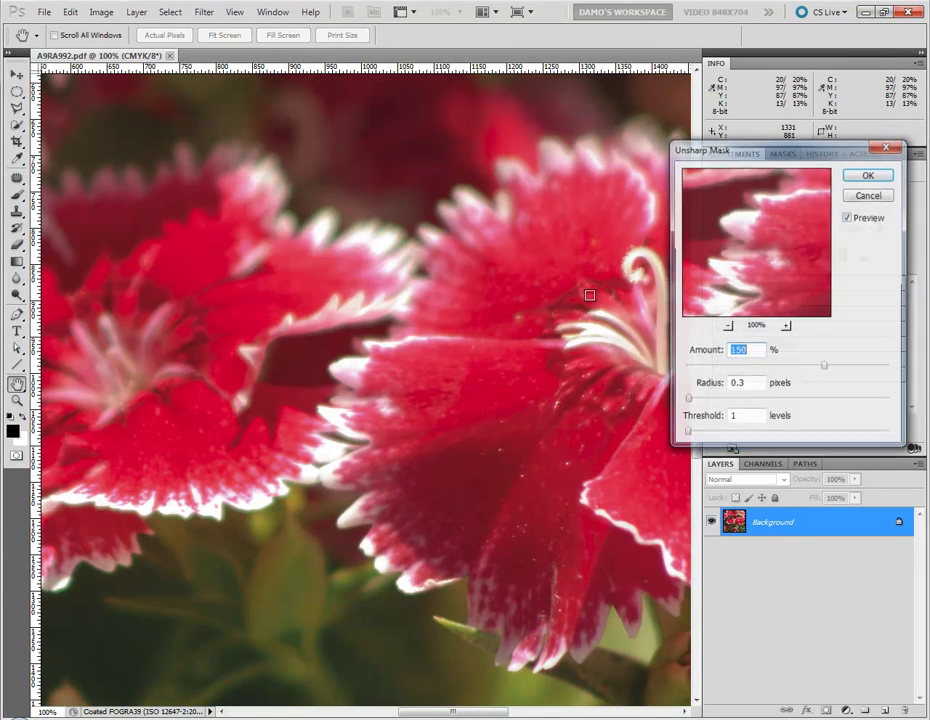
pyautogui.moveTo(822, 366); pyautogui.dragTo(841, 372)
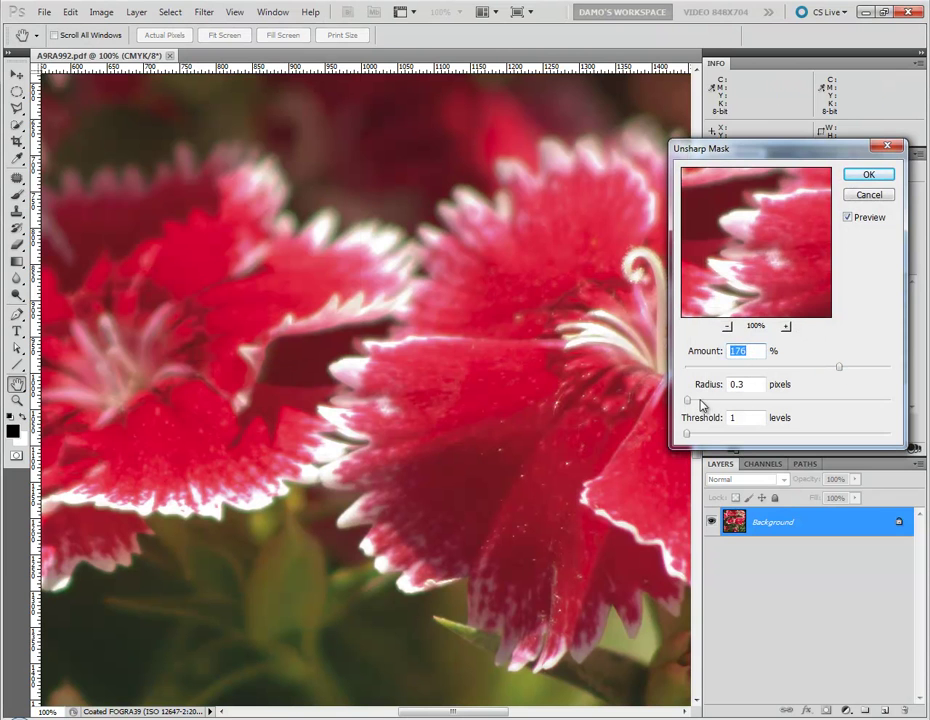
pyautogui.moveTo(687, 400); pyautogui.dragTo(703, 400)
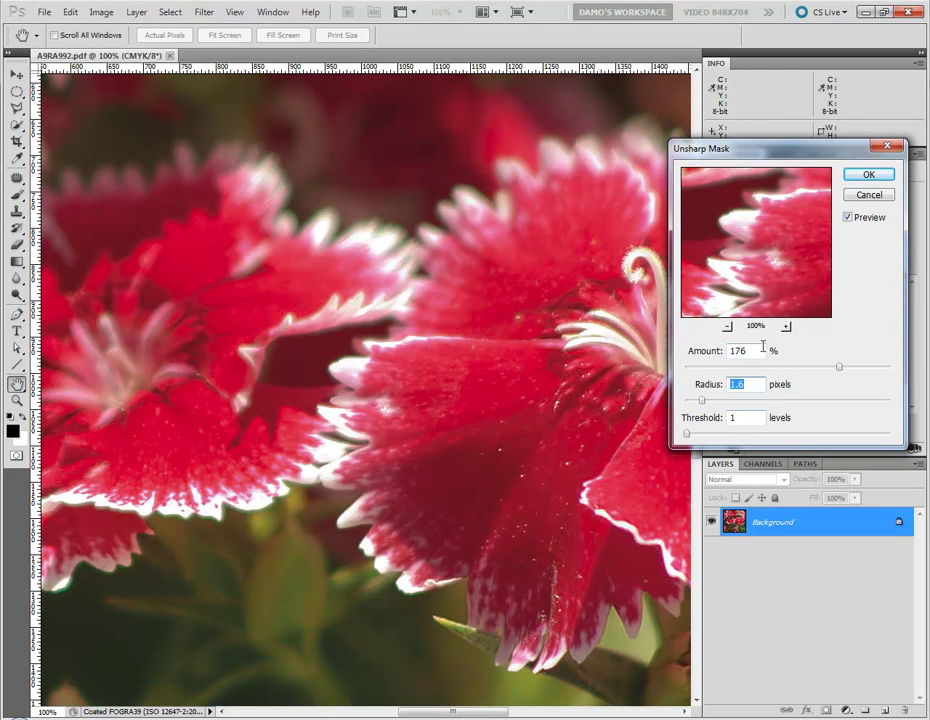
pyautogui.click(868, 175)
pyautogui.press('b')
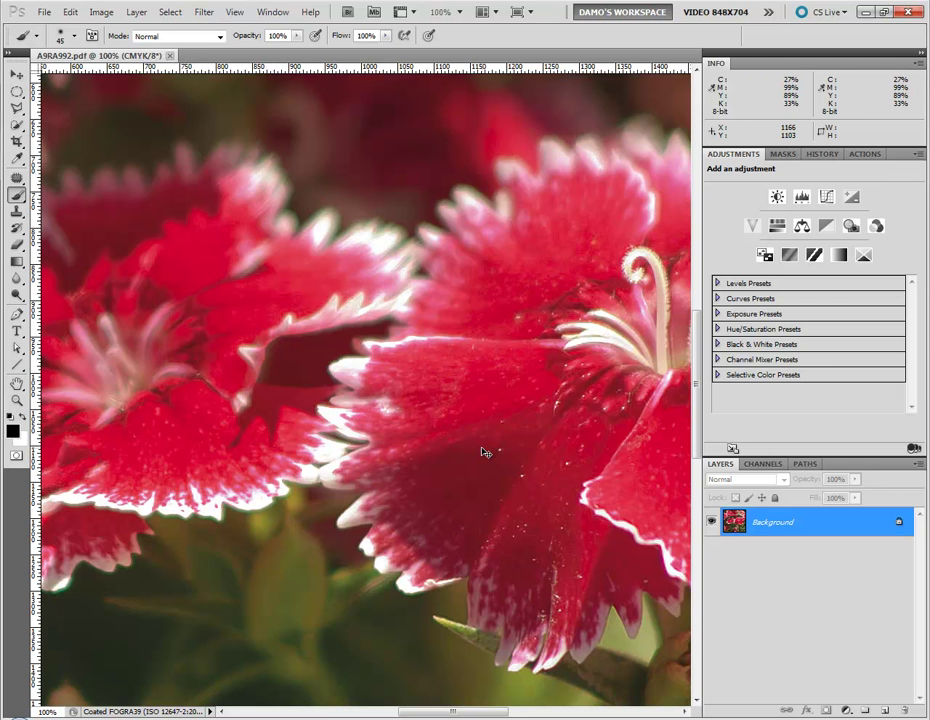
pyautogui.hotkey('ctrl', 'w')
# Back in the flyer PDF, select the rose inset photo with TouchUp and open its context menu.
pyautogui.hotkey('alt', 'Tab')
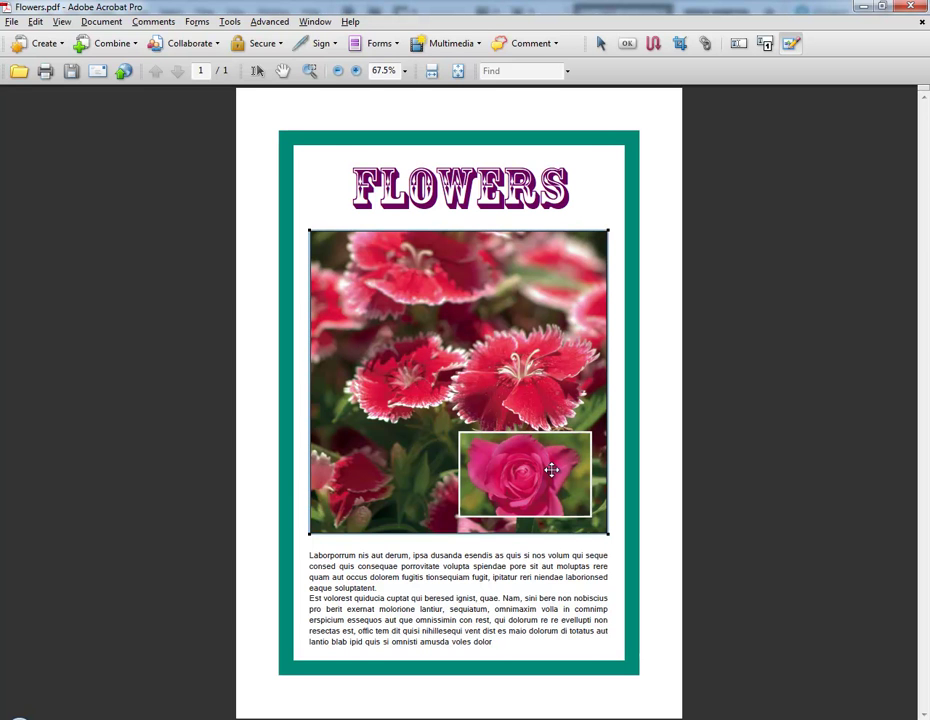
pyautogui.click(535, 476)
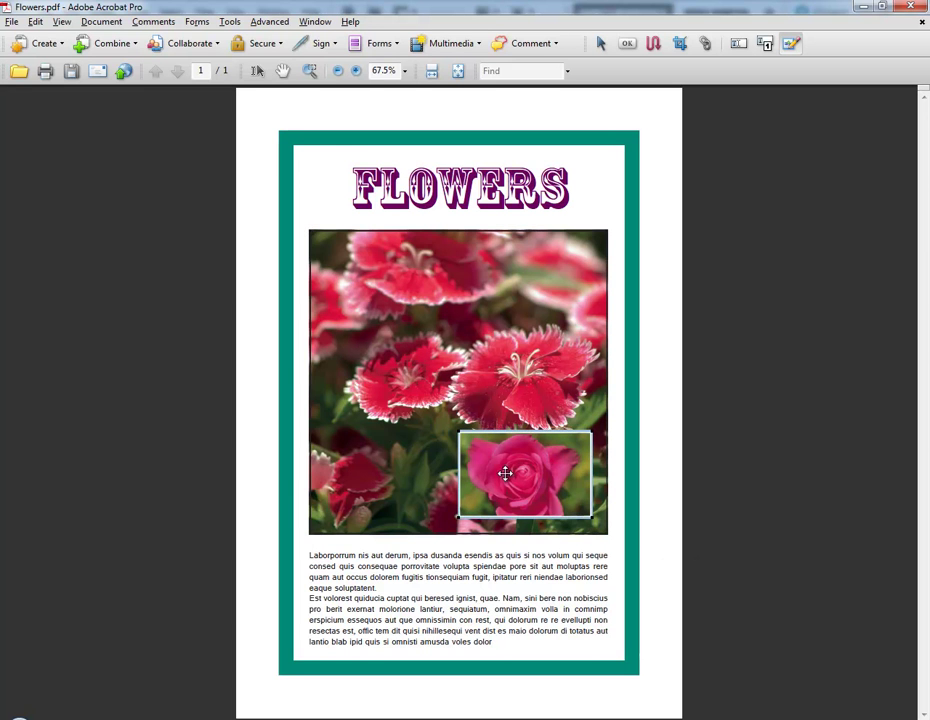
pyautogui.rightClick(506, 488)
# Edit the rose inset in Photoshop, reapply the last Unsharp Mask, close it and return to Acrobat.
pyautogui.click(556, 434)
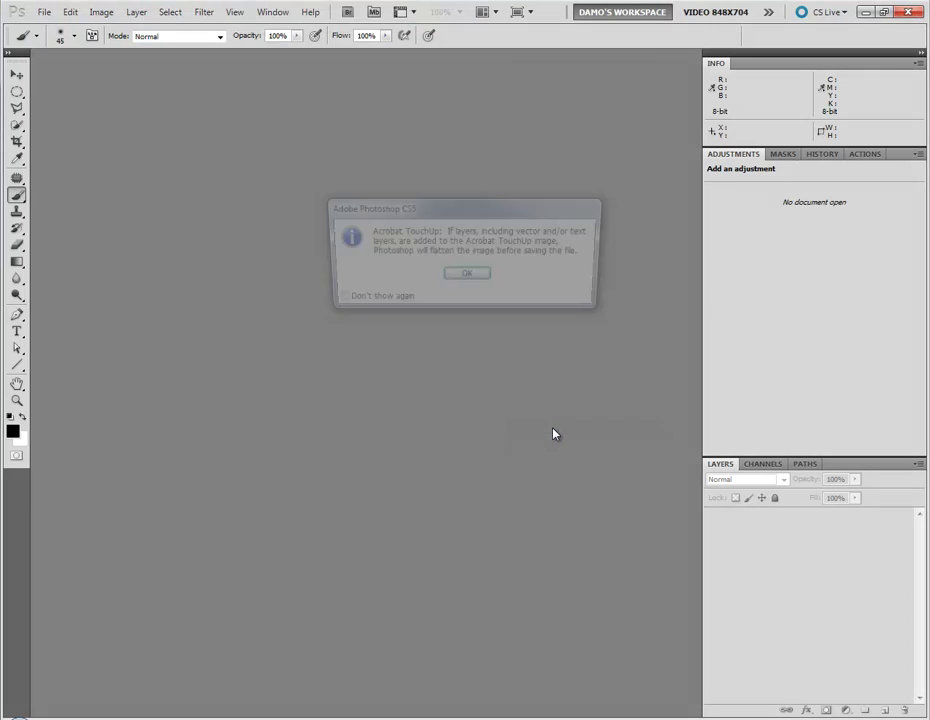
pyautogui.click(472, 276)
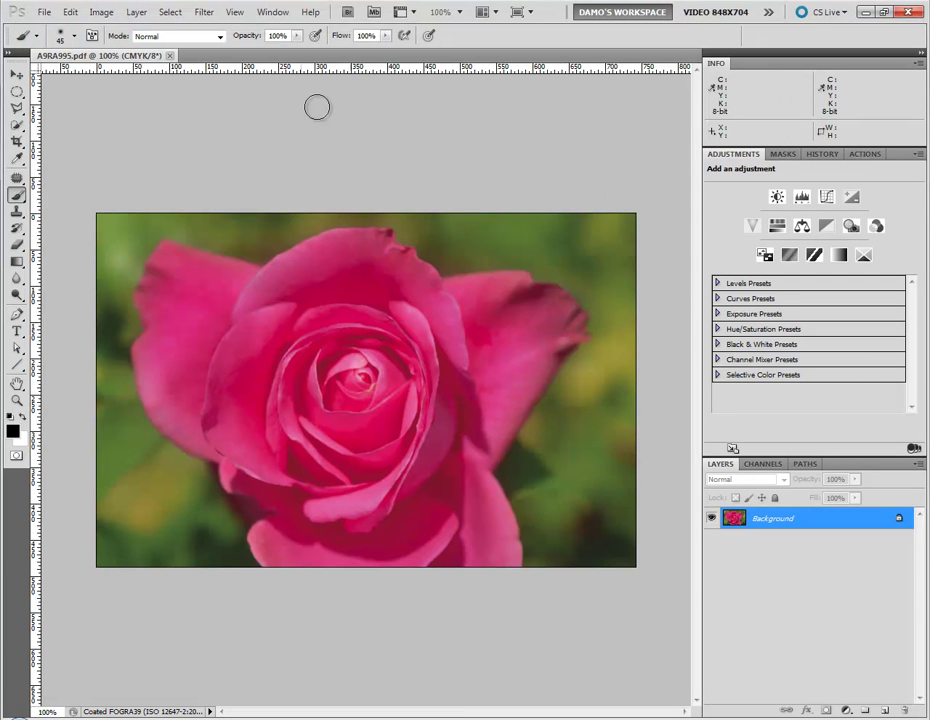
pyautogui.click(210, 13)
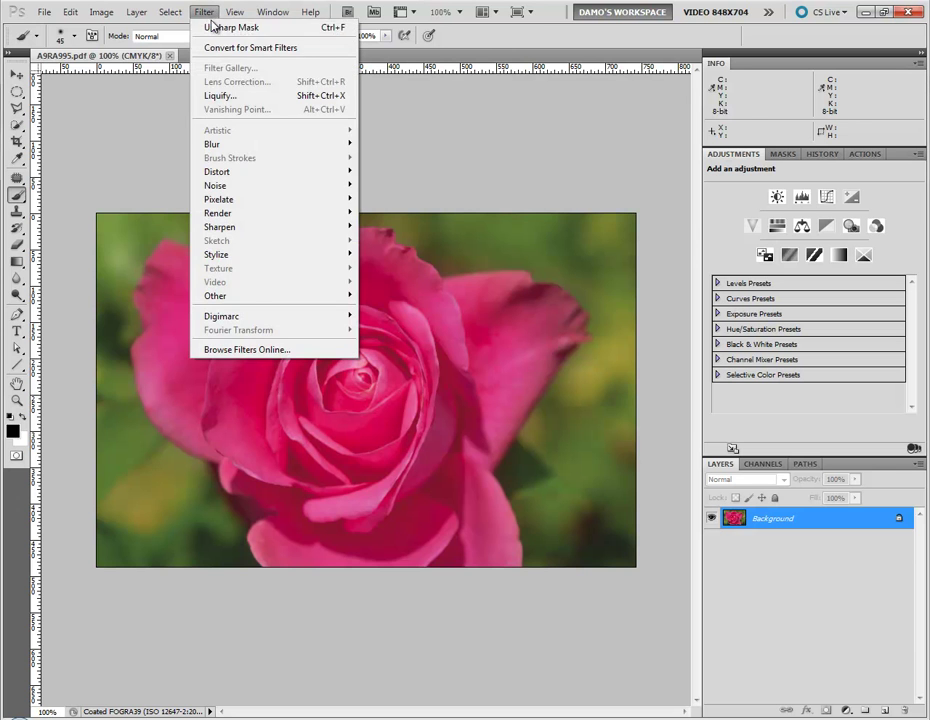
pyautogui.click(222, 28)
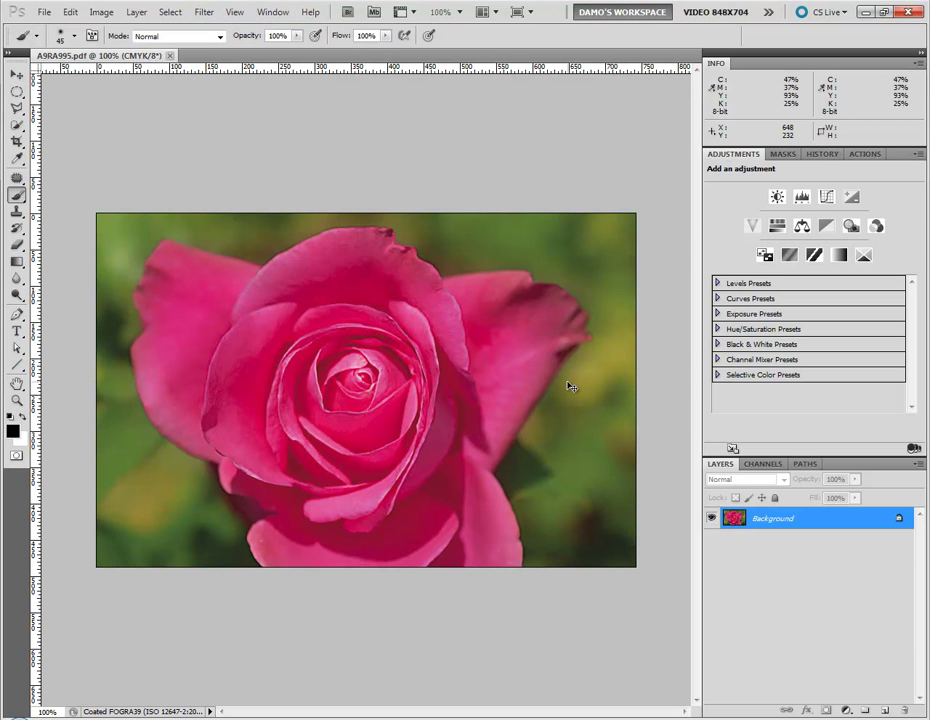
pyautogui.hotkey('ctrl', 'w')
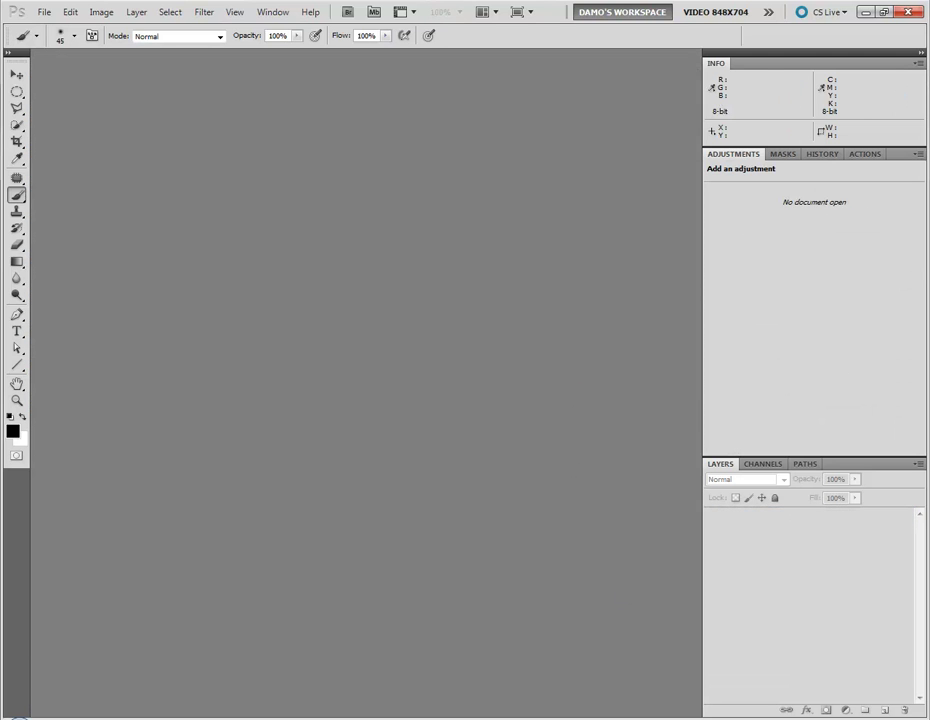
pyautogui.hotkey('alt', 'Tab')
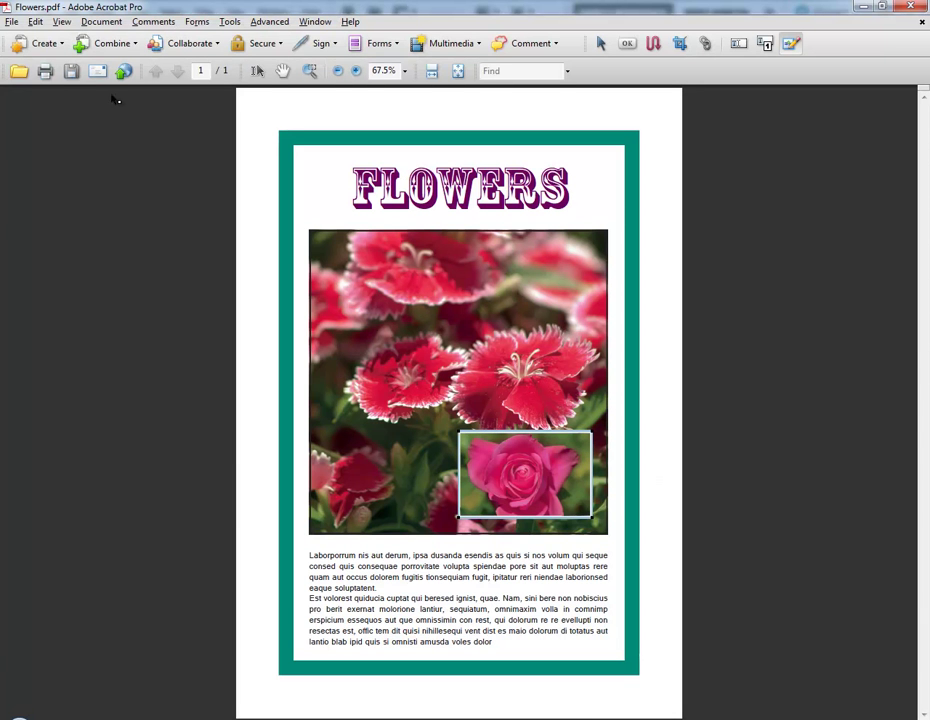
# Save Flowers.pdf from the File menu.
pyautogui.click(11, 21)
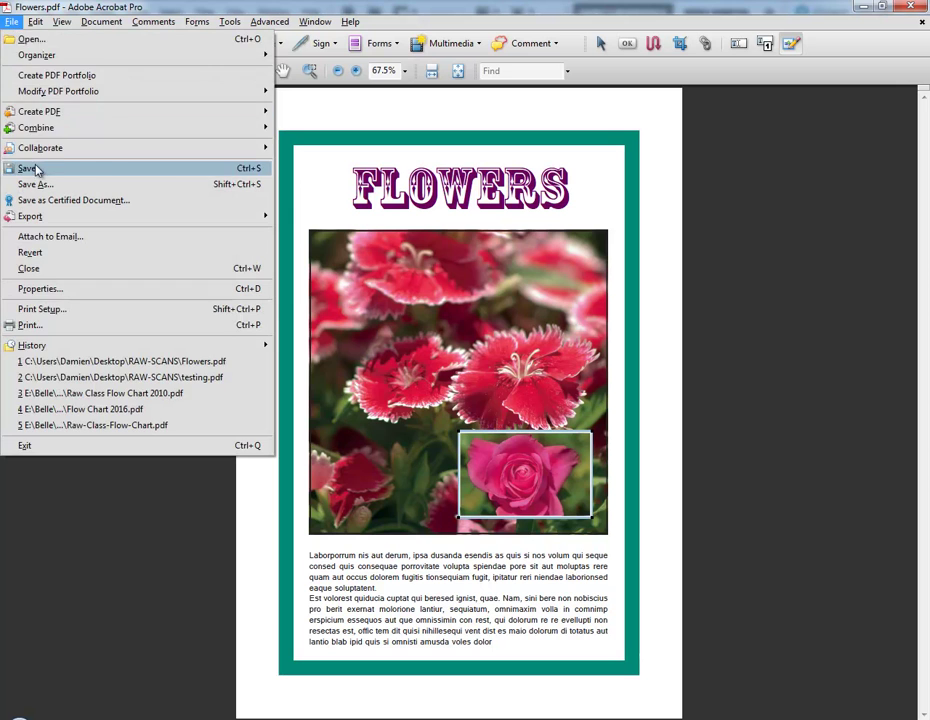
pyautogui.click(35, 168)
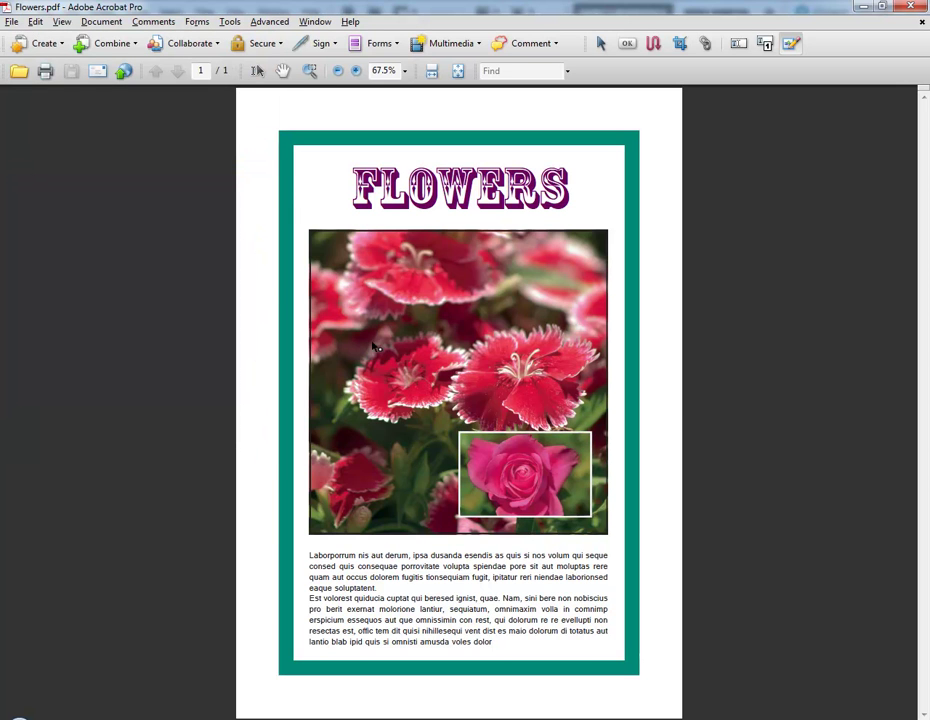